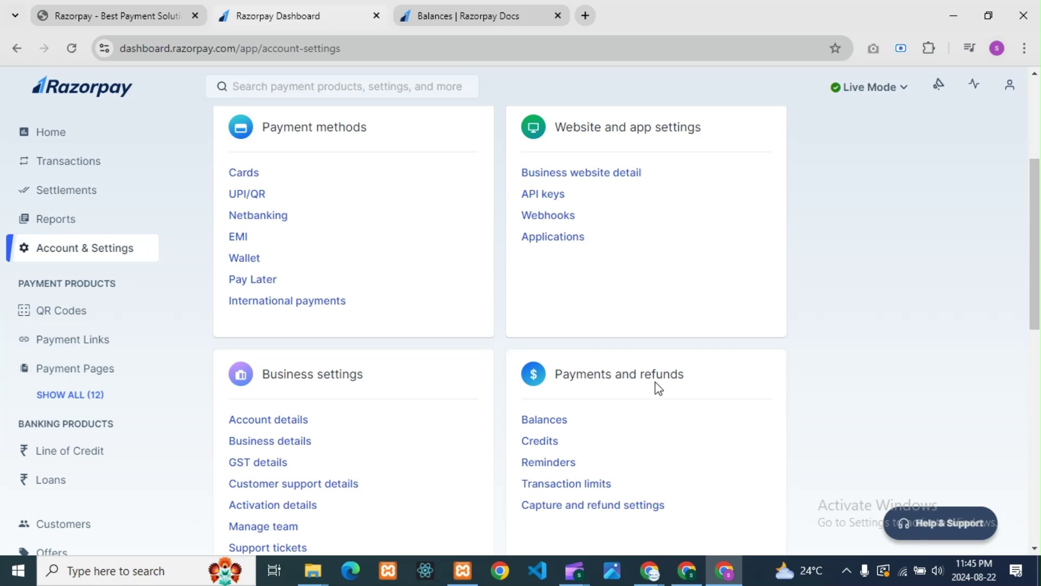
# Open the Balances page and highlight the ₹0.00 Current Balance and Reserve Balance headings.
pyautogui.click(545, 428)
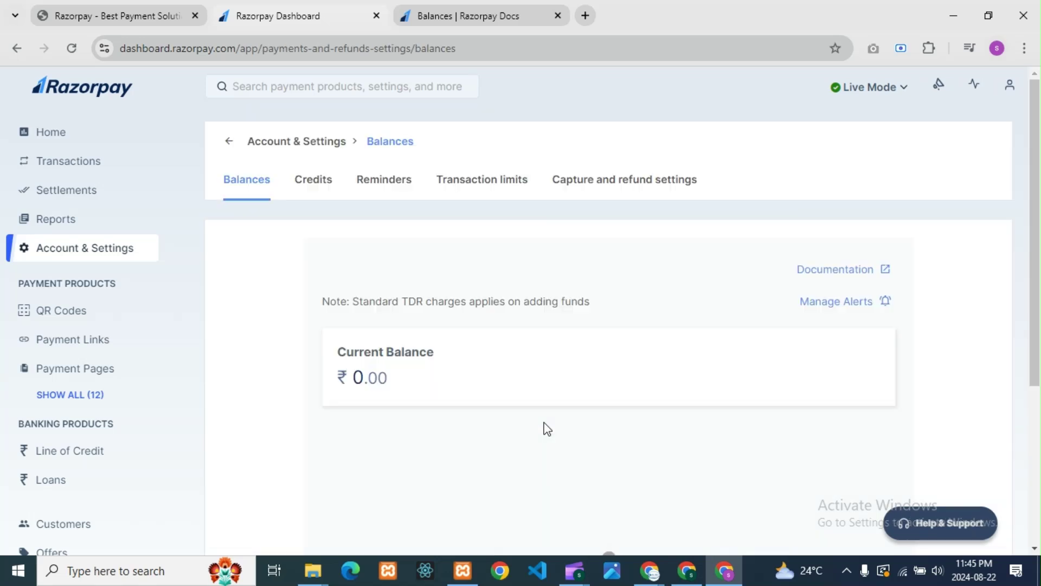
pyautogui.scroll(-2, 556, 404)
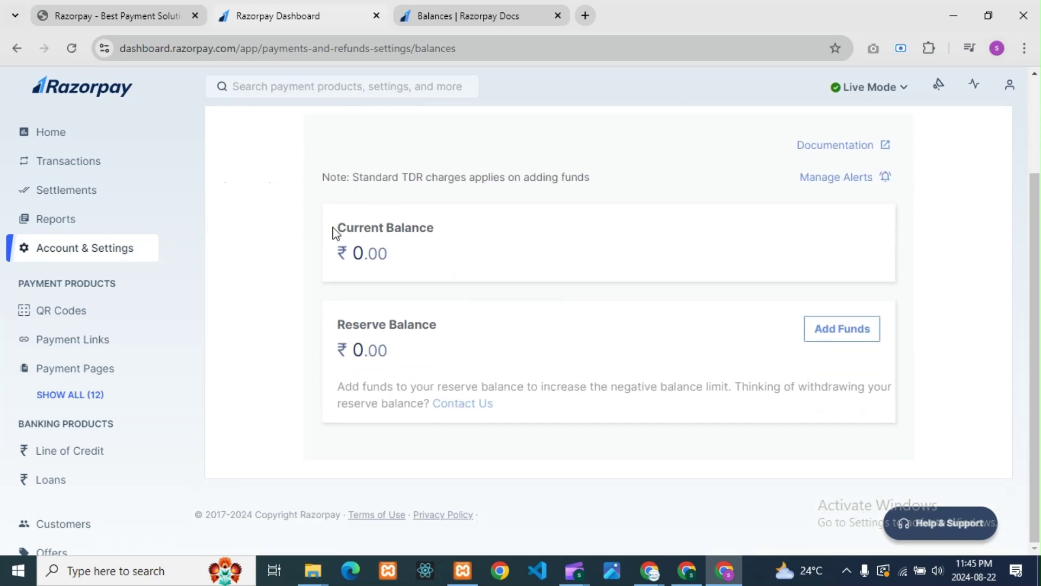
pyautogui.tripleClick(356, 227)
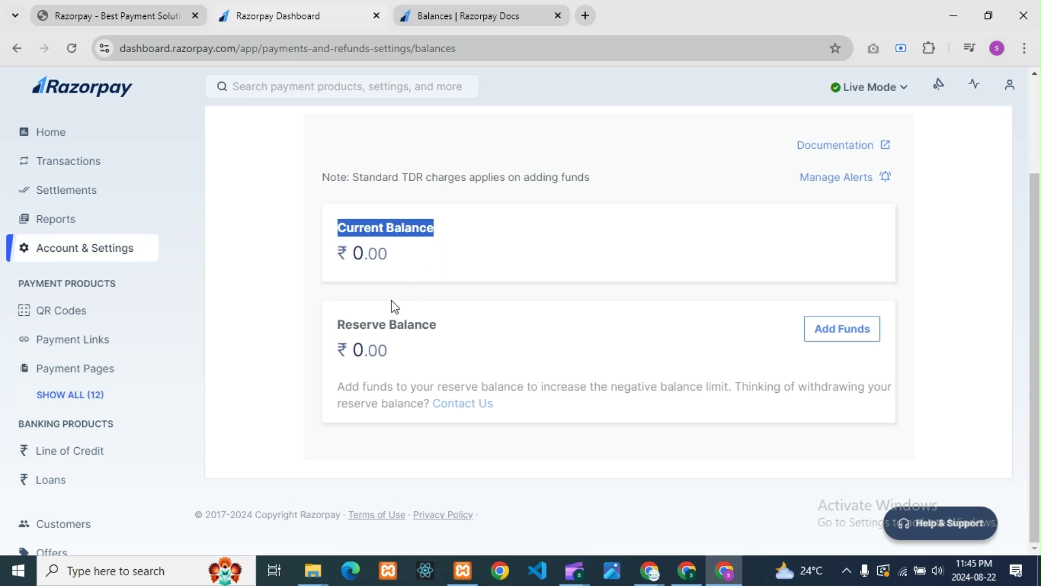
pyautogui.moveTo(332, 324); pyautogui.dragTo(440, 334)
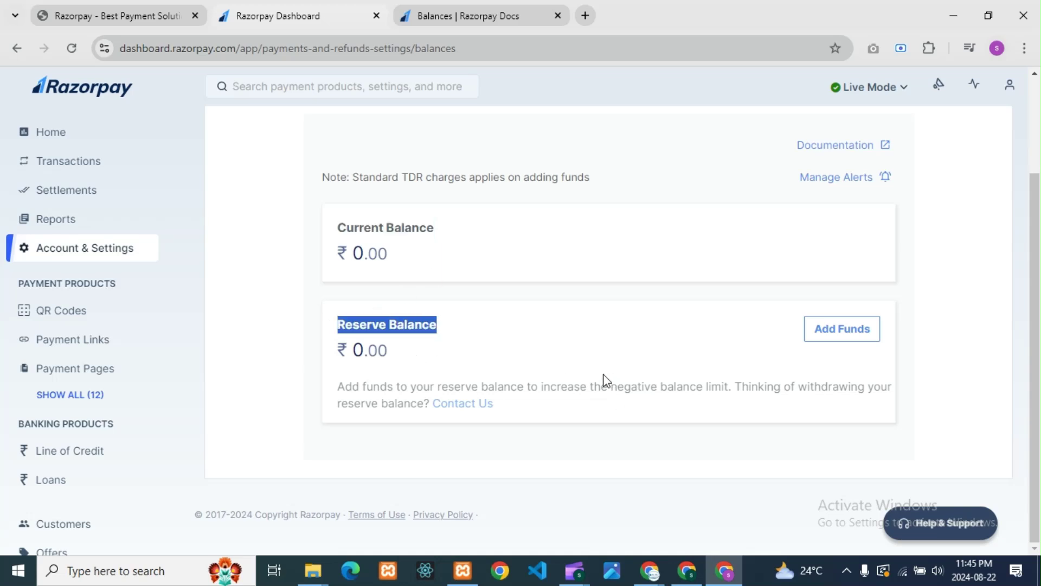
# Open the Balances documentation in a new tab.
pyautogui.click(296, 331)
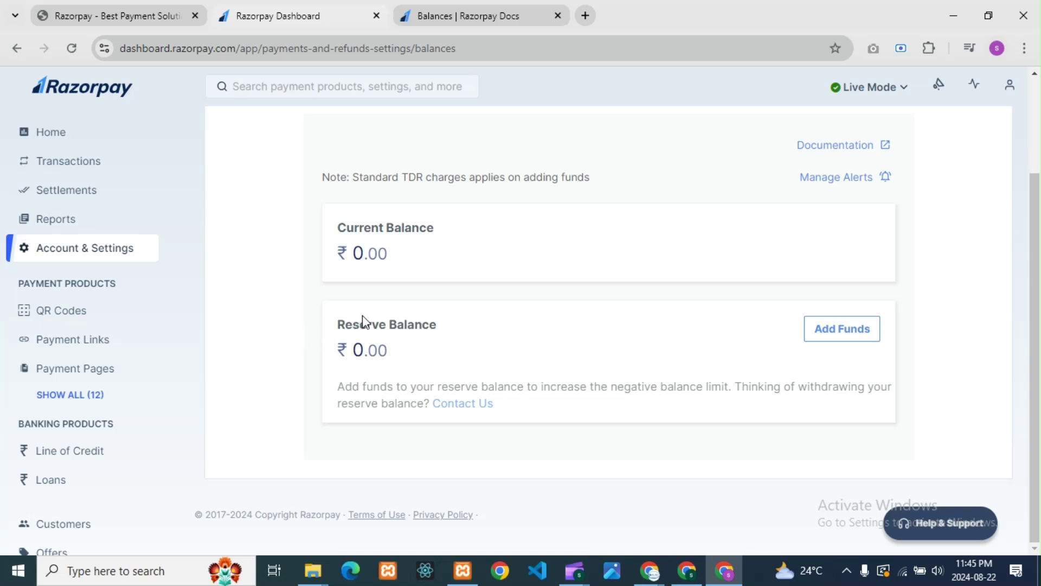
pyautogui.moveTo(353, 249)
pyautogui.scroll(2, 682, 348)
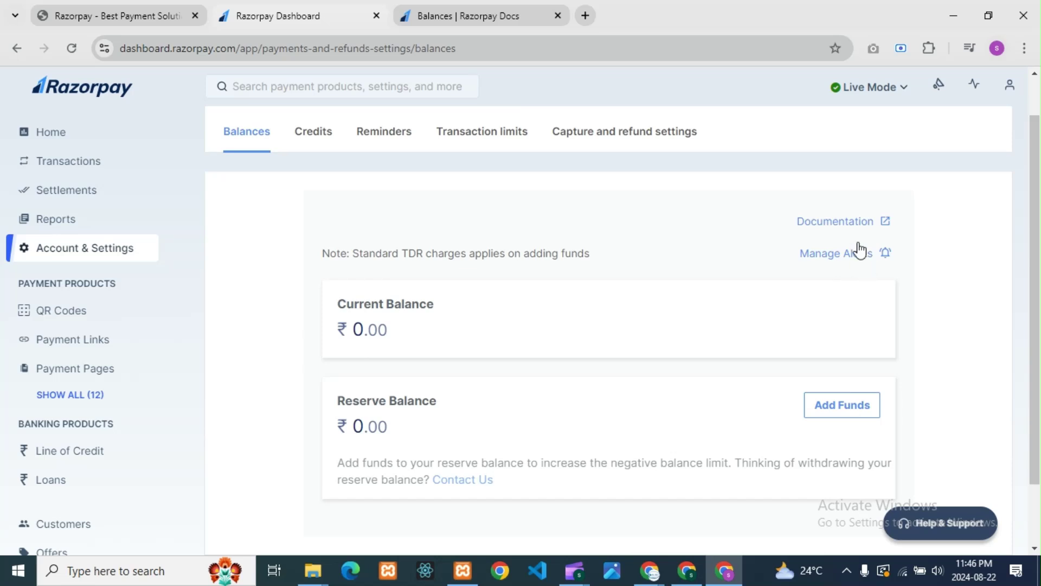
pyautogui.click(812, 222)
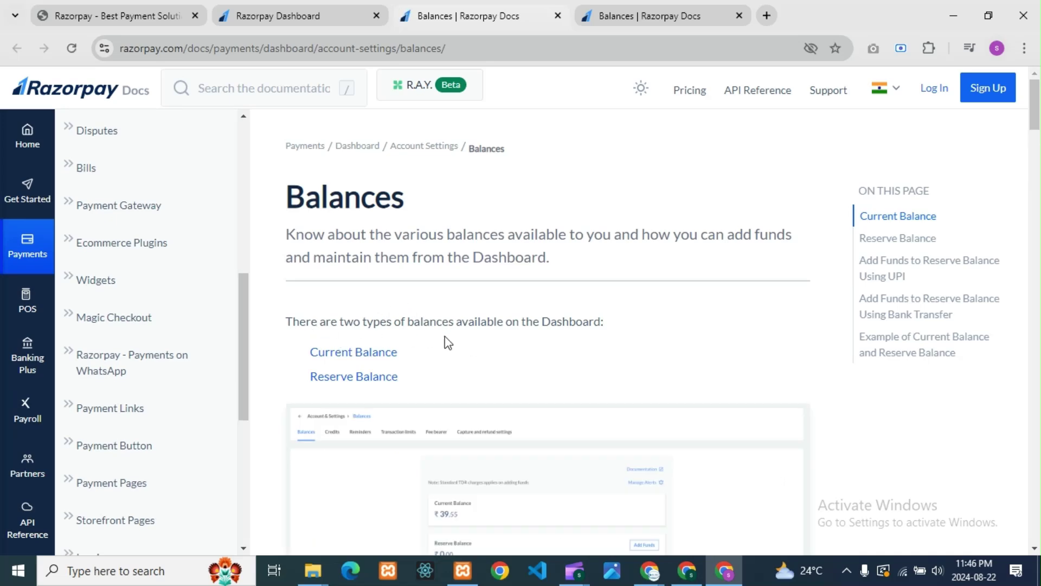
# Read down the Current Balance explanation to the Reserve Balance section's Example 1.
pyautogui.scroll(-3, 572, 350)
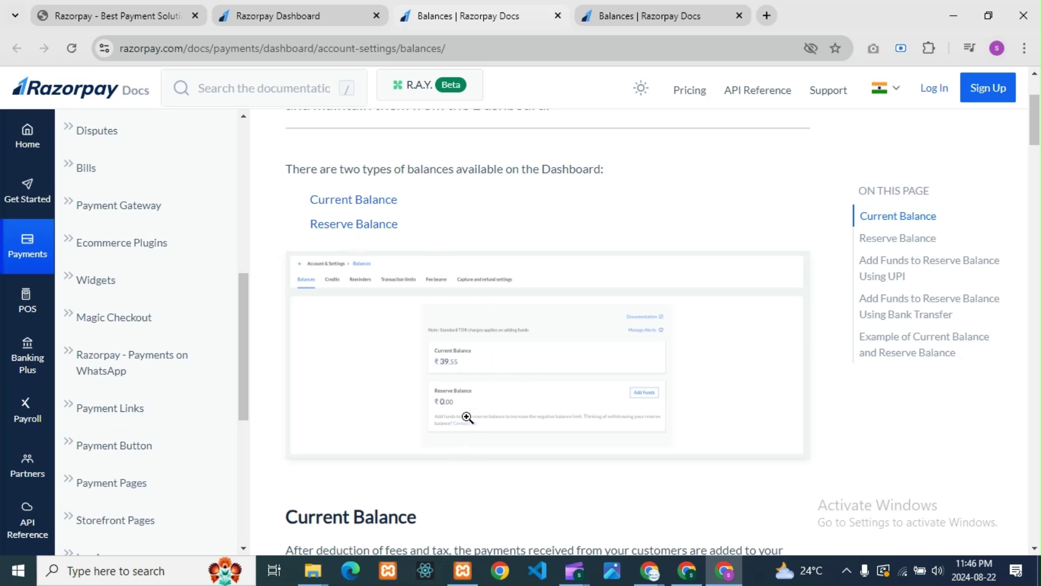
pyautogui.scroll(-3, 482, 402)
pyautogui.scroll(-3, 379, 401)
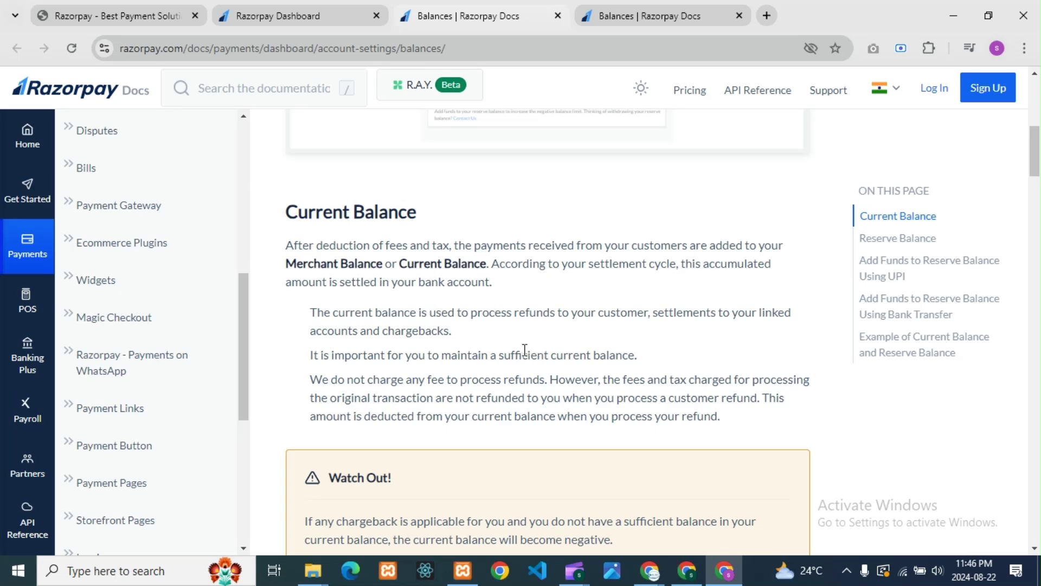
pyautogui.scroll(4, 591, 357)
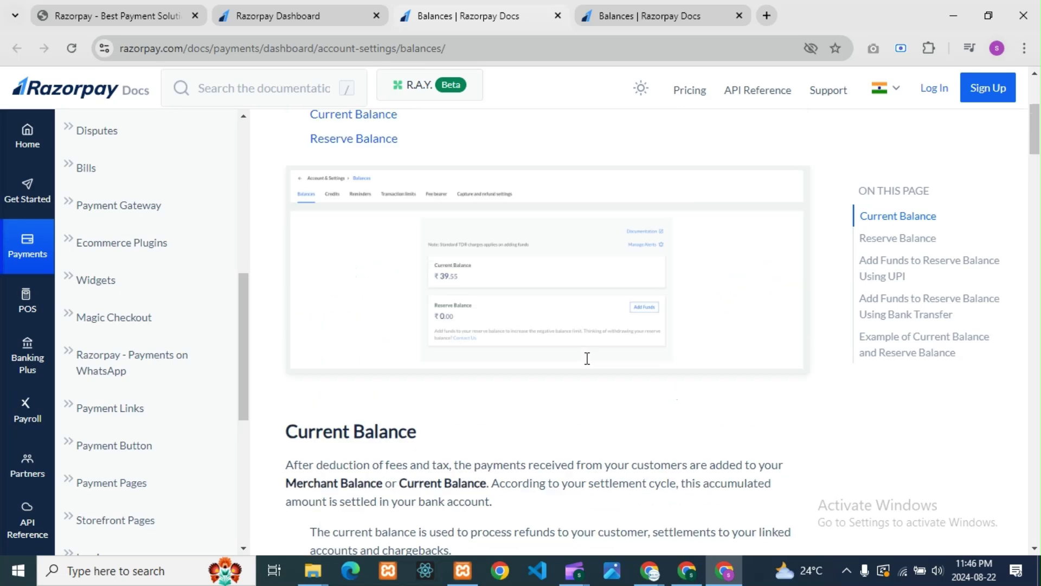
pyautogui.scroll(-1, 529, 310)
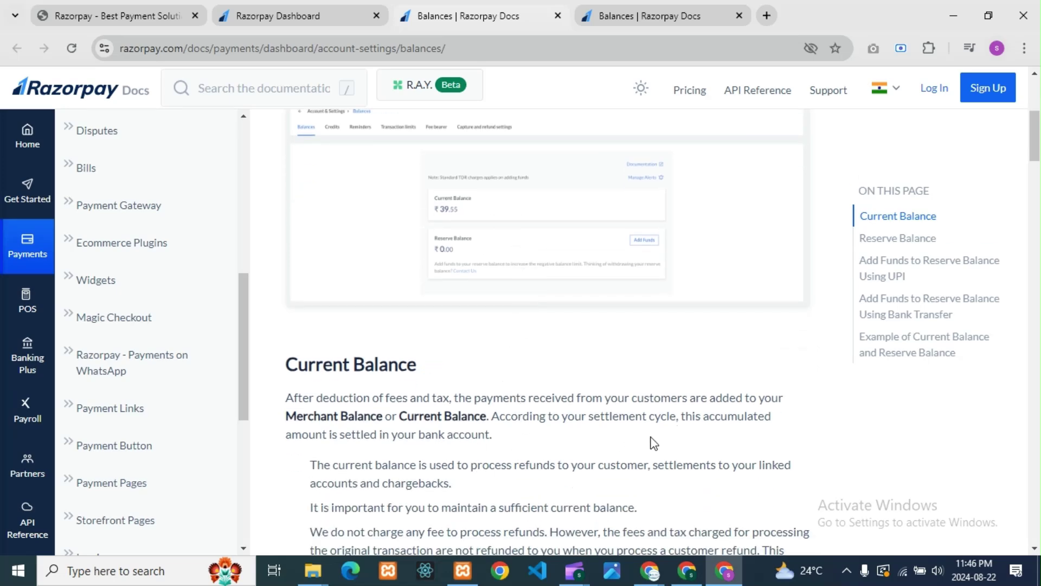
pyautogui.scroll(-7, 677, 436)
pyautogui.scroll(-4, 674, 427)
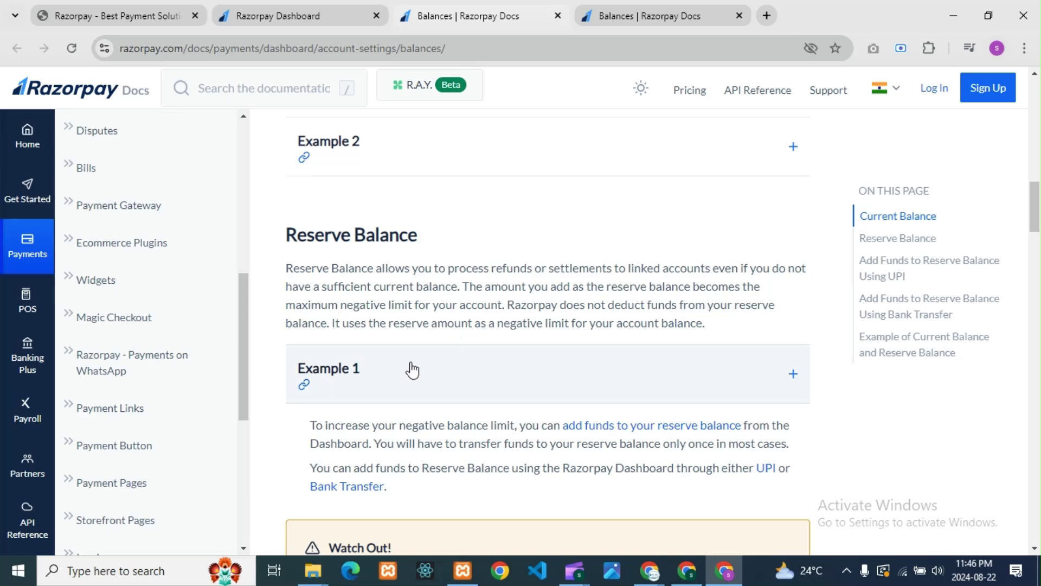
pyautogui.scroll(-8, 412, 370)
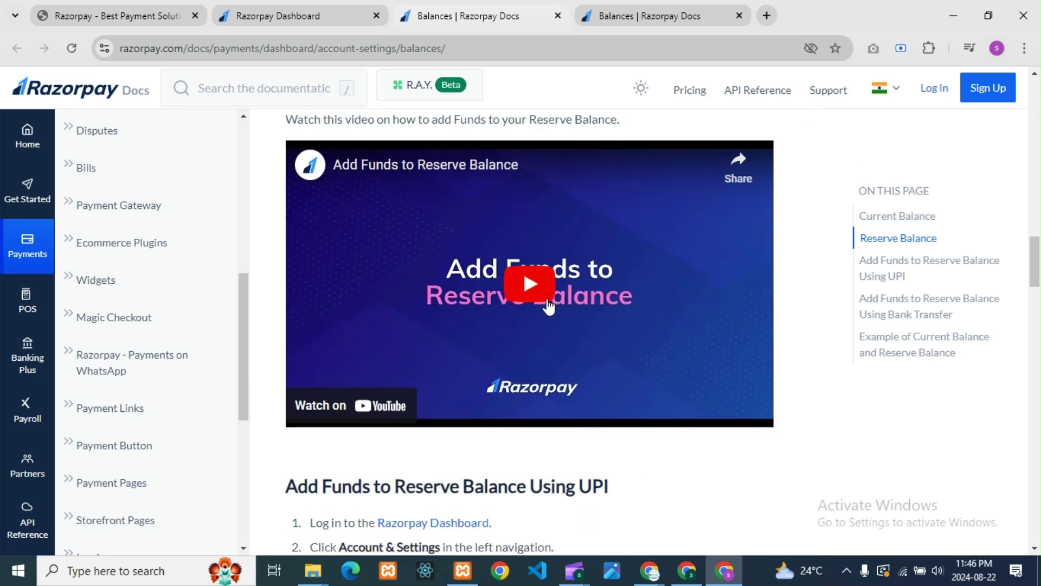
pyautogui.scroll(-1, 537, 326)
pyautogui.scroll(-5, 535, 329)
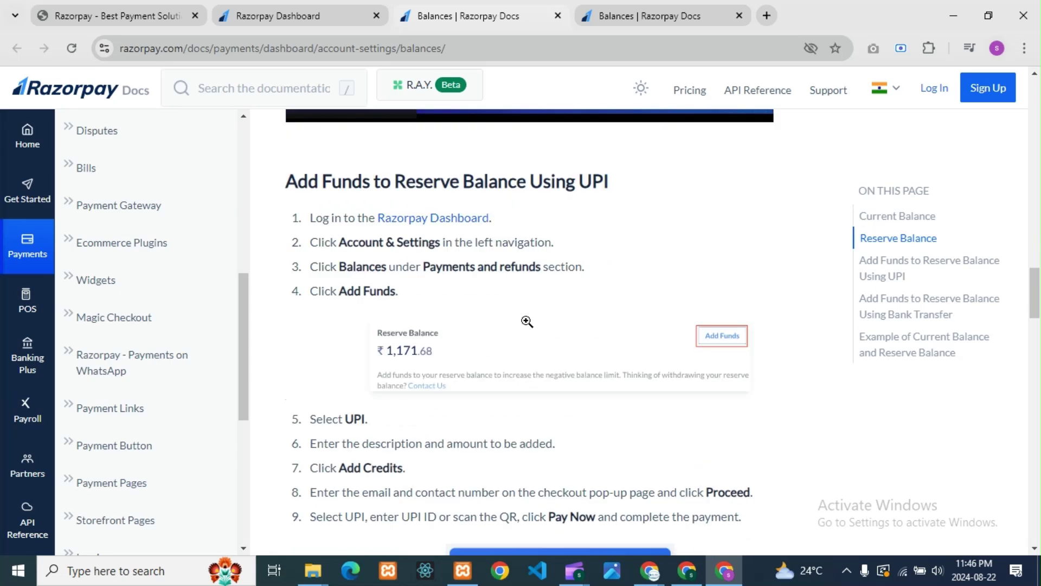
pyautogui.scroll(3, 523, 322)
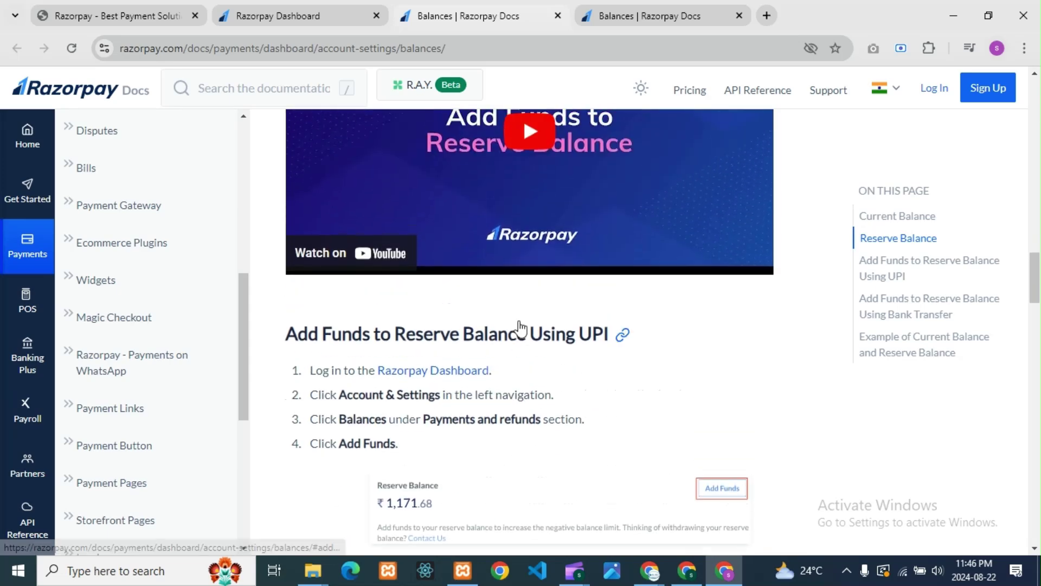
pyautogui.scroll(-2, 521, 325)
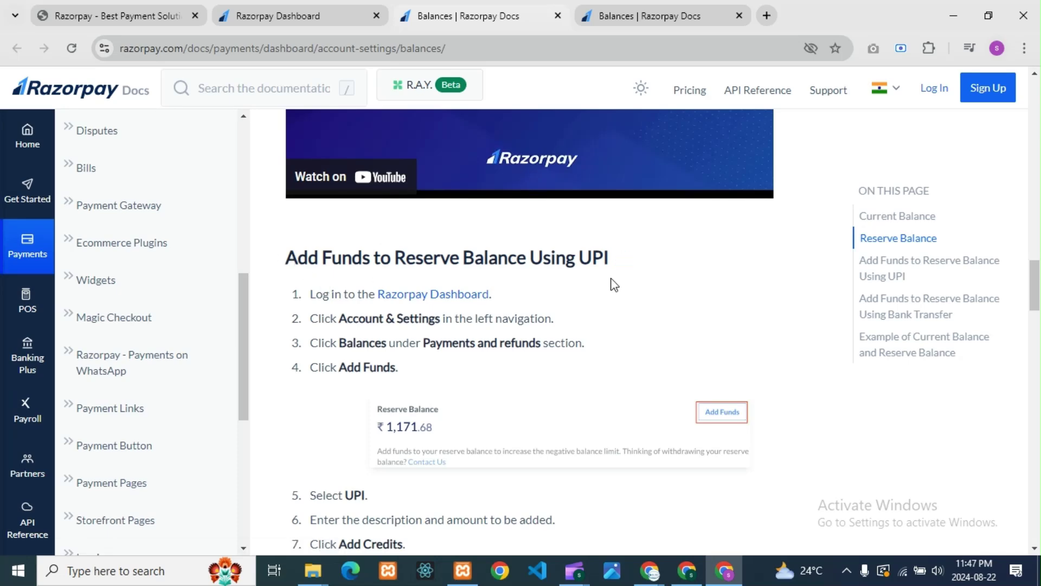
pyautogui.scroll(-3, 597, 287)
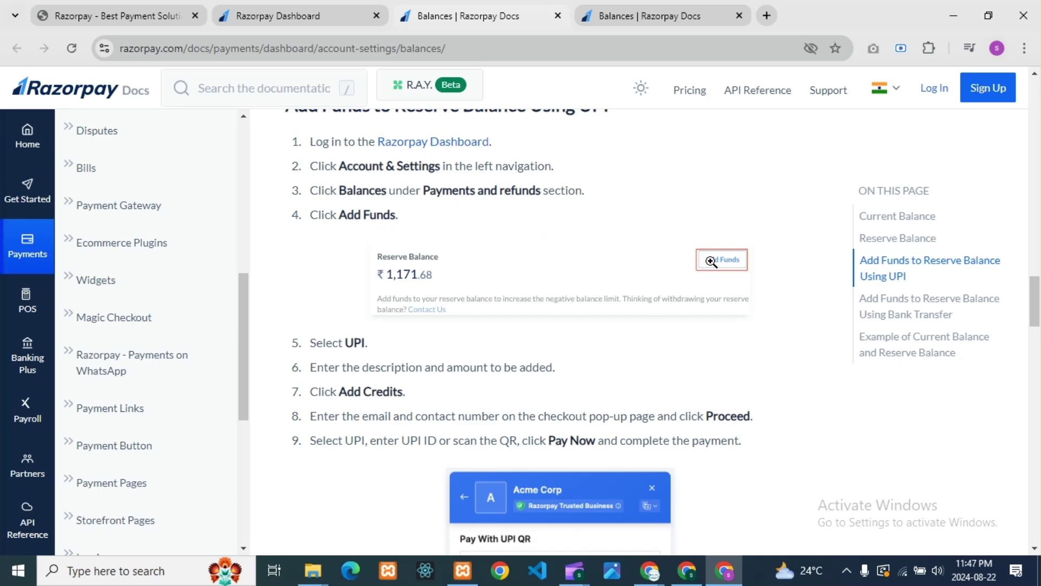
pyautogui.scroll(-3, 477, 320)
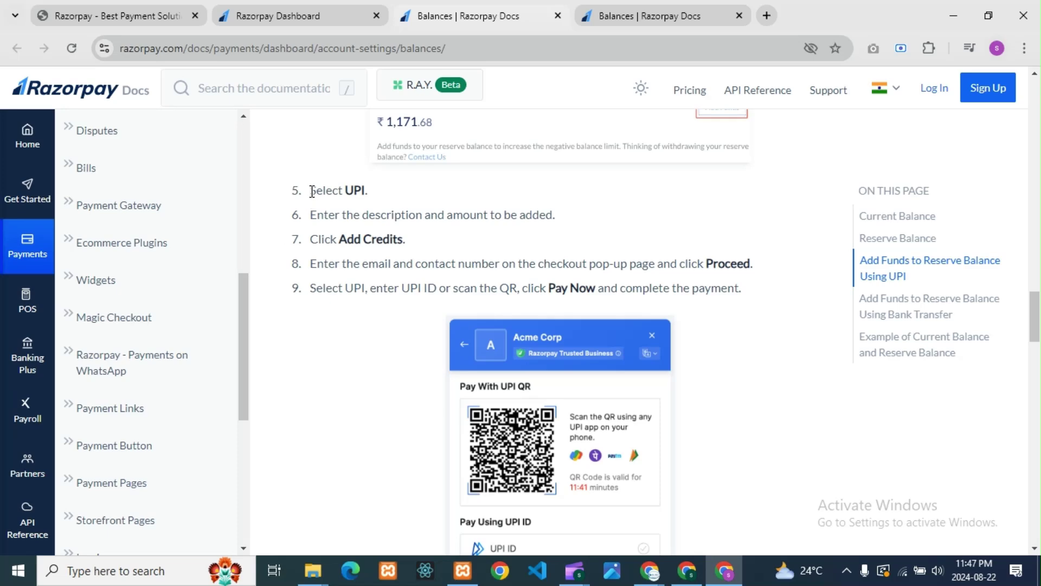
pyautogui.moveTo(310, 190); pyautogui.dragTo(400, 194)
pyautogui.click(396, 189)
pyautogui.scroll(-4, 656, 282)
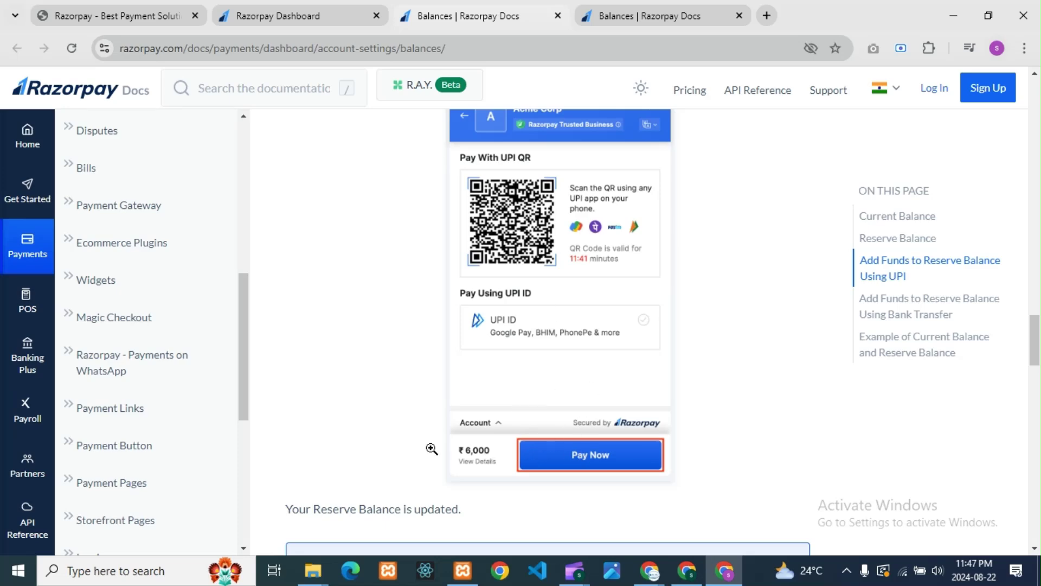
pyautogui.scroll(-5, 450, 421)
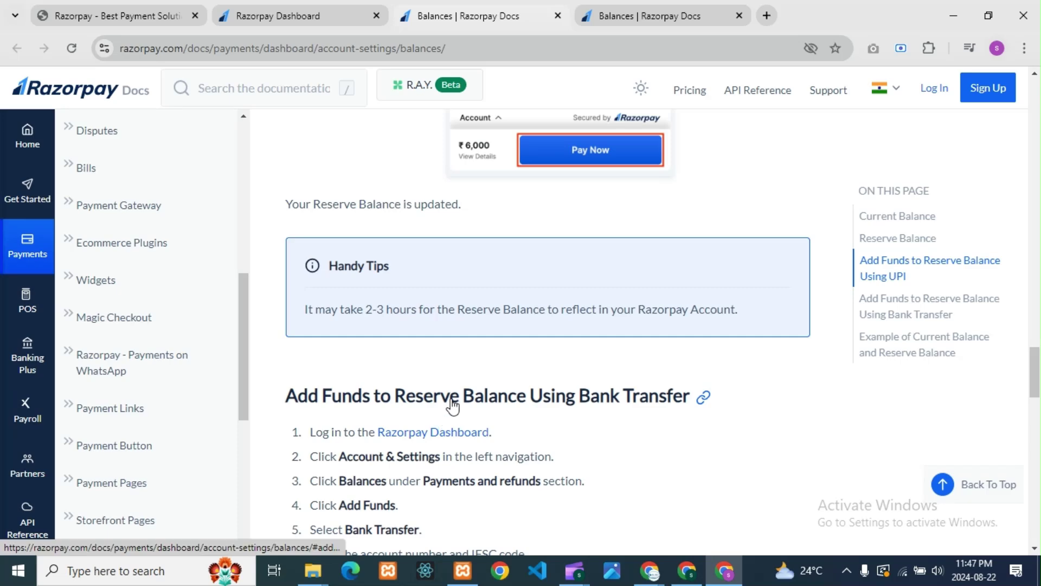
pyautogui.scroll(-3, 449, 415)
pyautogui.scroll(3, 519, 361)
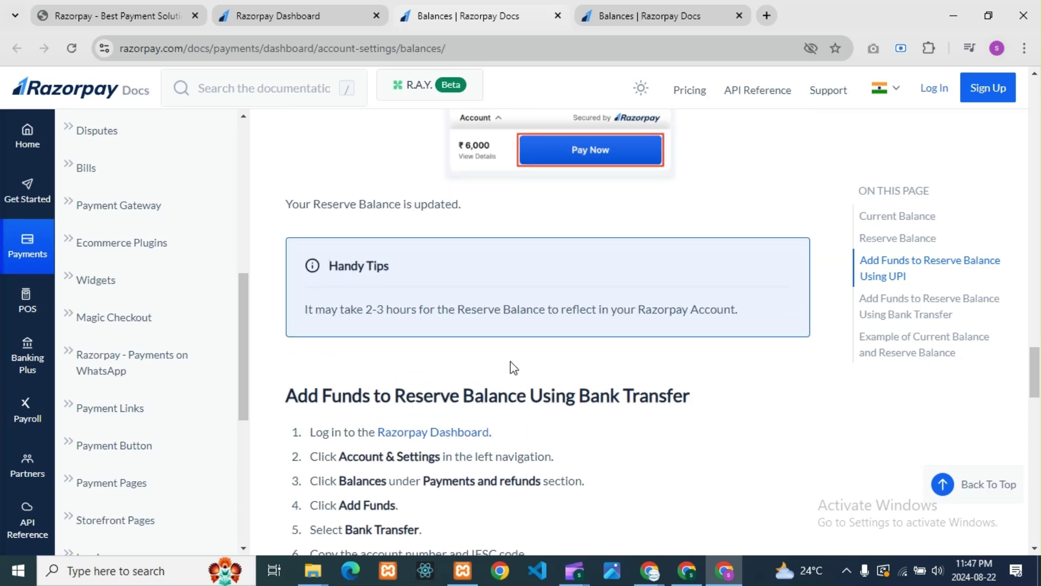
pyautogui.moveTo(276, 199); pyautogui.dragTo(506, 203)
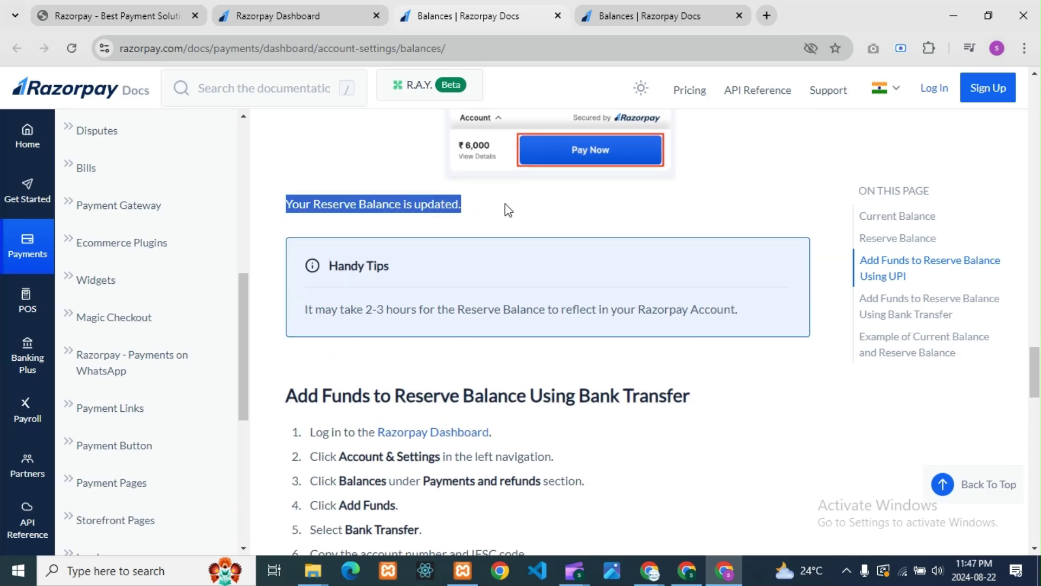
pyautogui.click(505, 204)
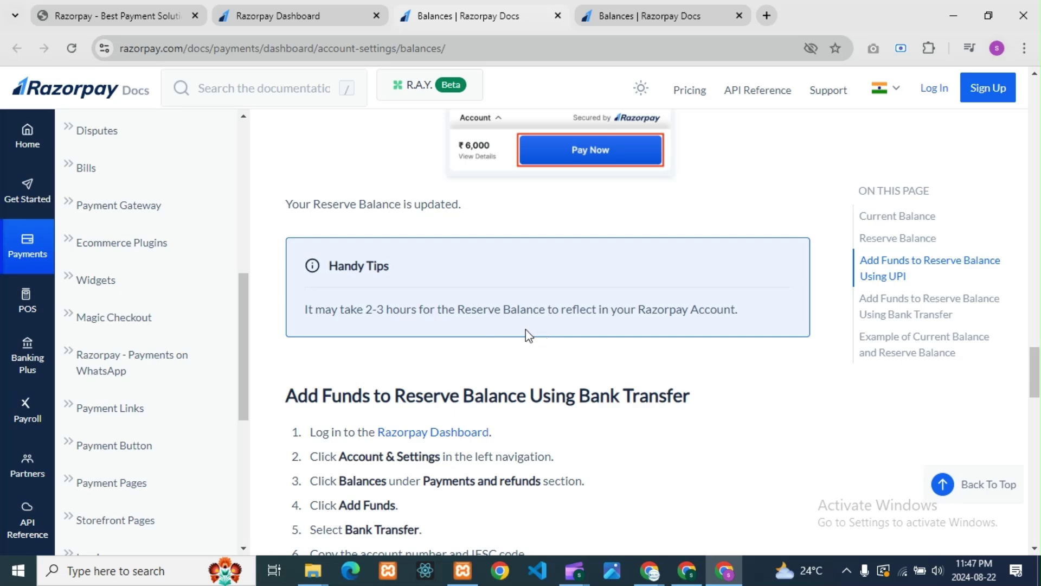
pyautogui.scroll(-3, 525, 330)
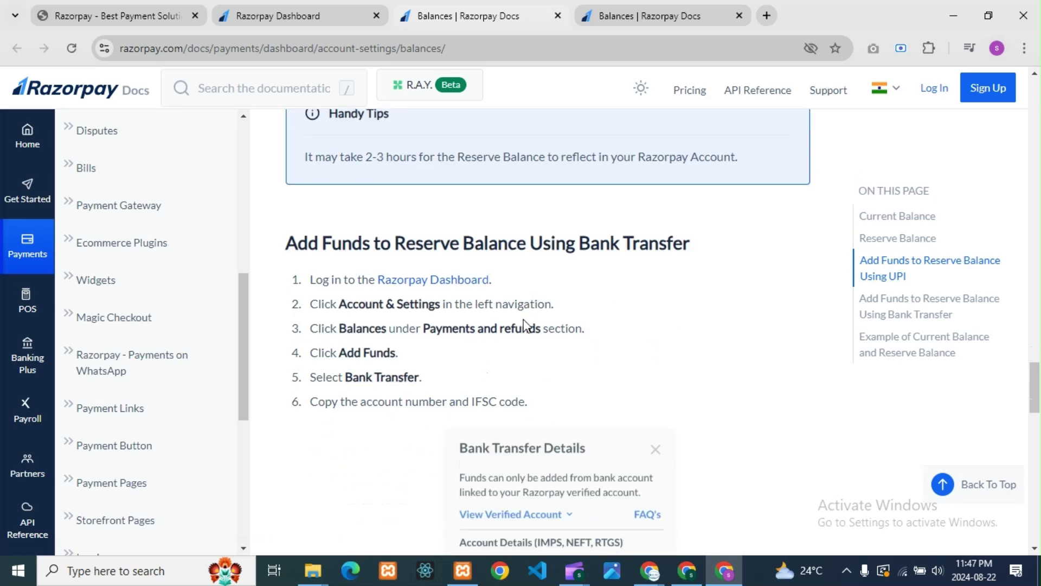
pyautogui.scroll(-1, 569, 331)
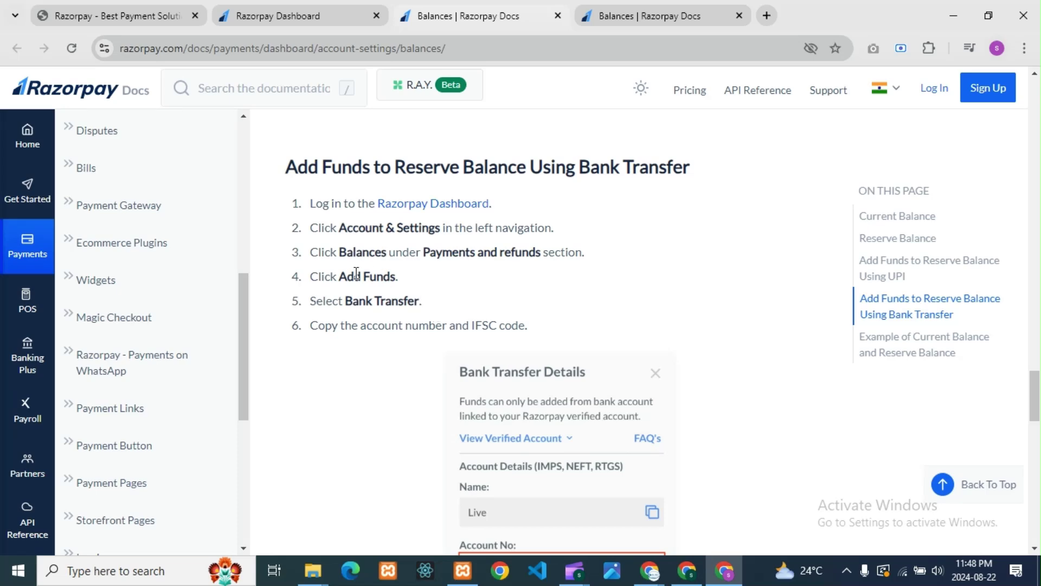
pyautogui.moveTo(333, 276); pyautogui.dragTo(390, 275)
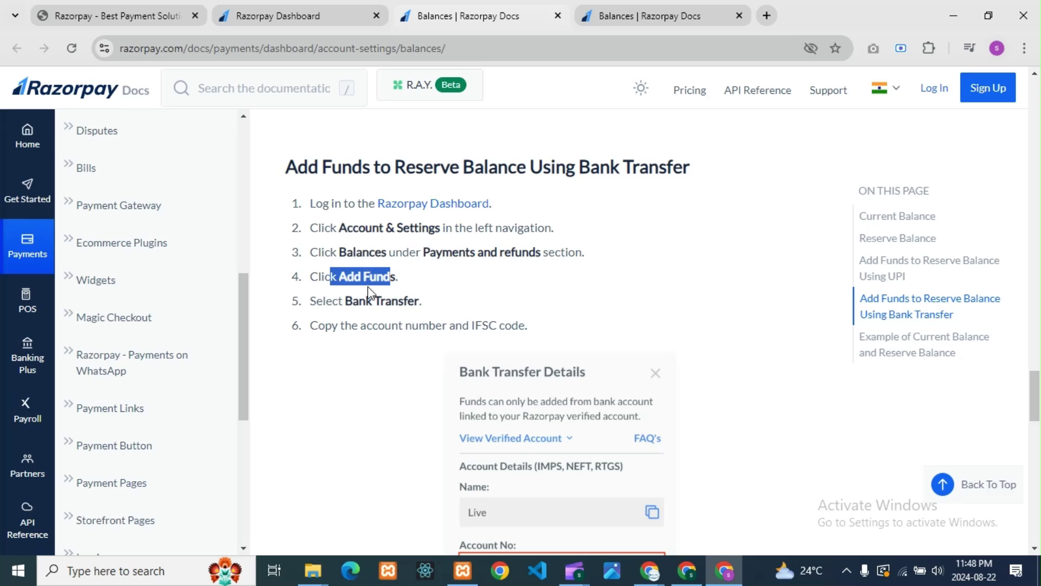
pyautogui.scroll(-1, 459, 316)
pyautogui.scroll(-3, 459, 317)
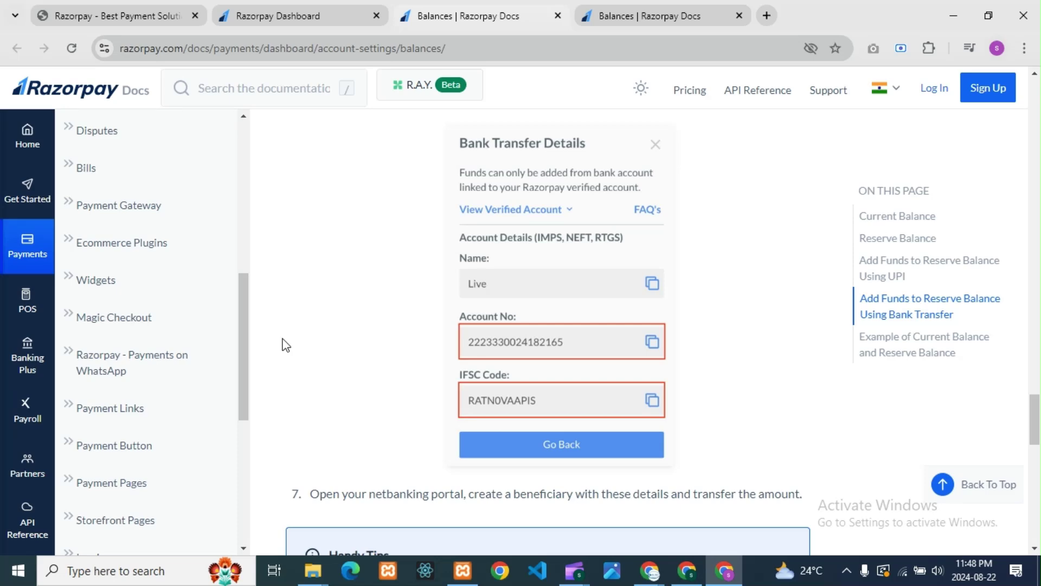
# Scroll the Balances guide back to the top and return to the dashboard's ₹0.00 Balances page.
pyautogui.scroll(-5, 597, 379)
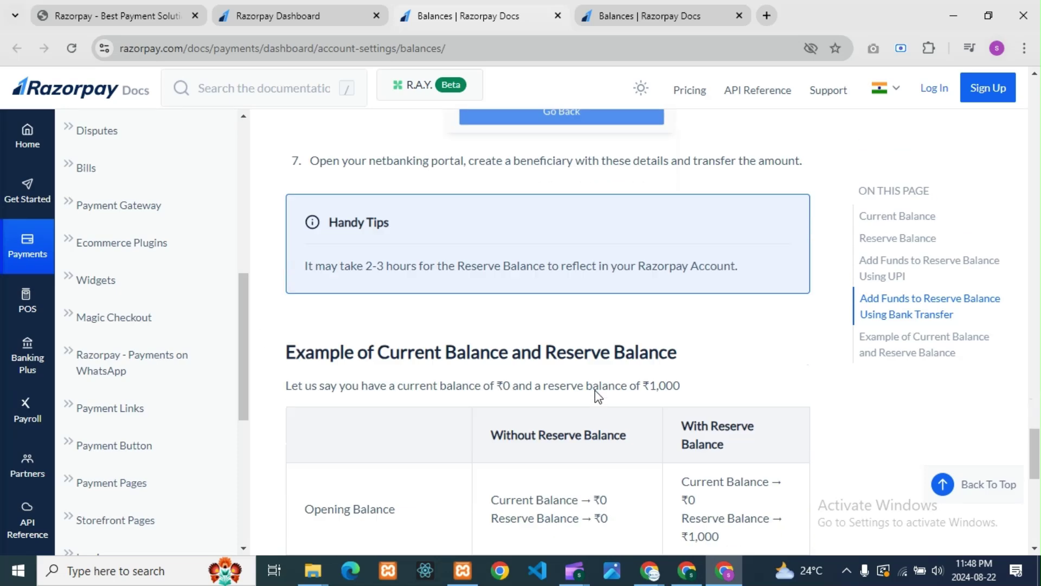
pyautogui.scroll(-1, 597, 394)
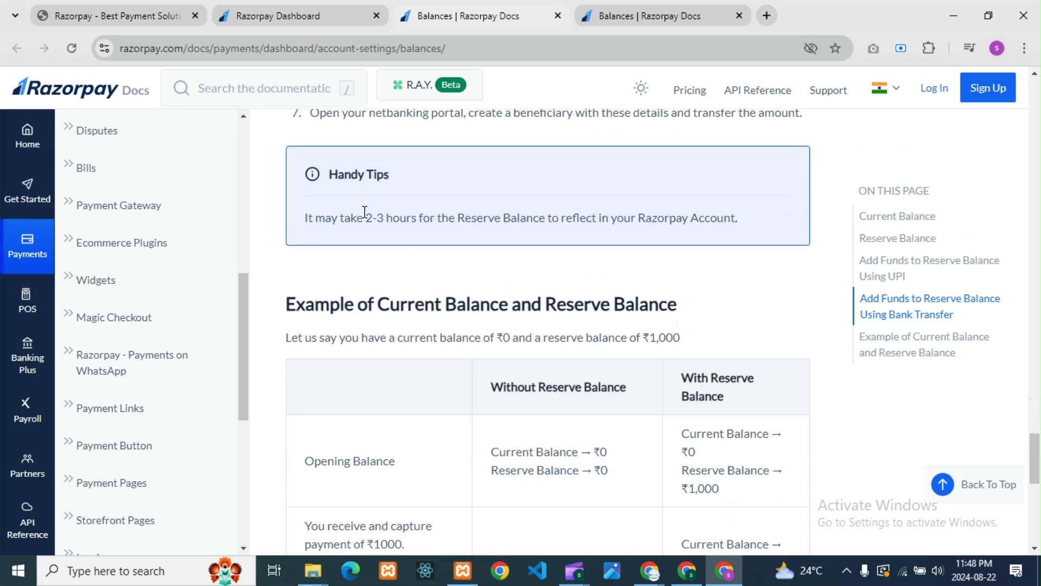
pyautogui.scroll(-5, 666, 334)
pyautogui.scroll(12, 646, 349)
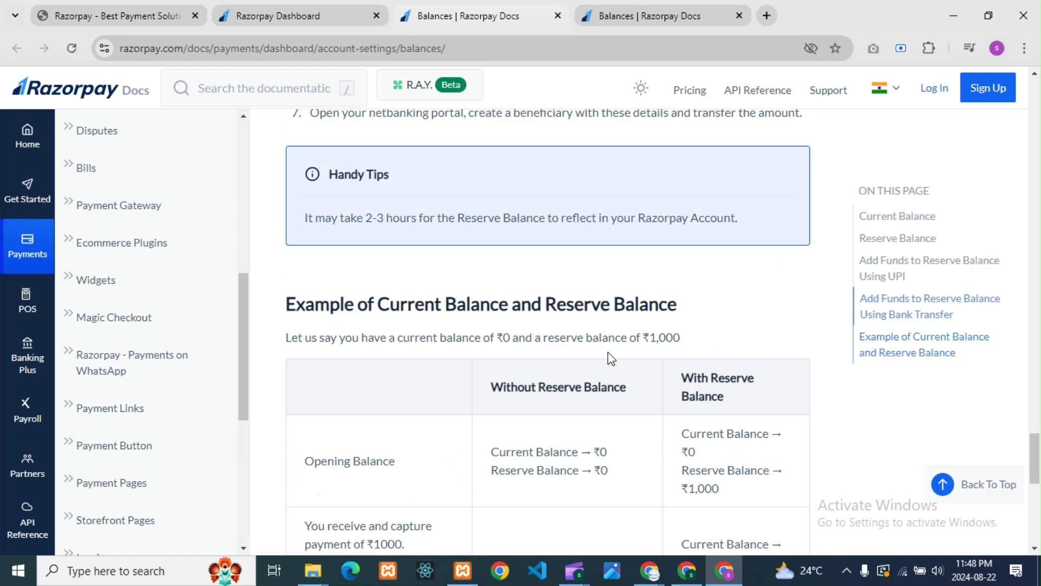
pyautogui.scroll(15, 590, 362)
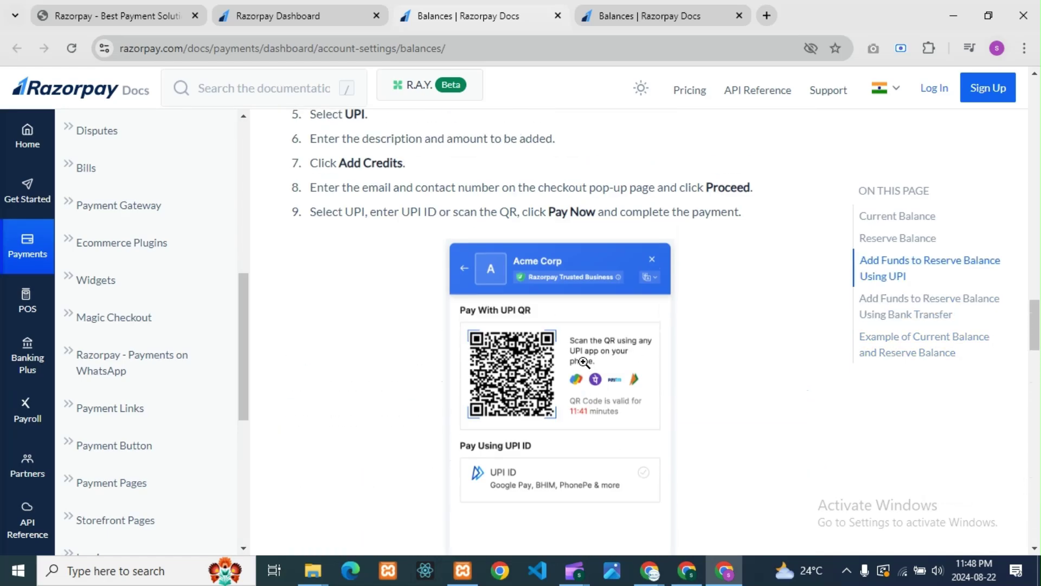
pyautogui.scroll(15, 581, 363)
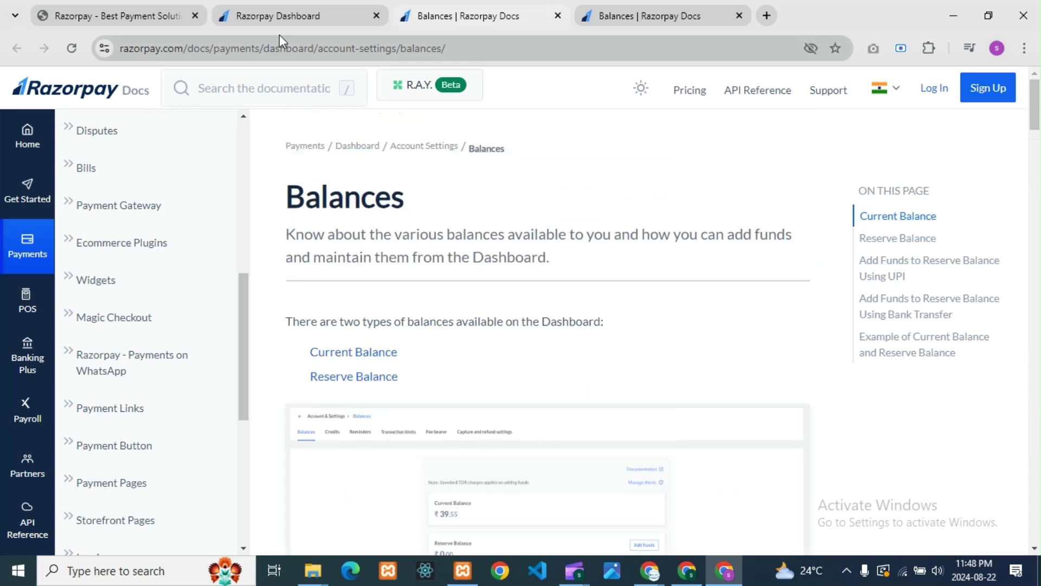
pyautogui.click(358, 11)
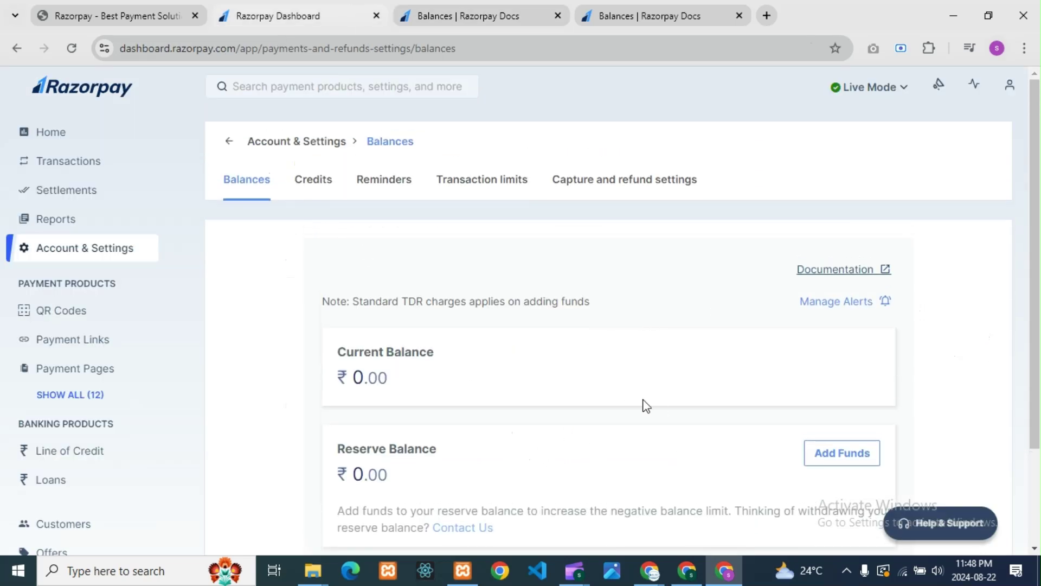
pyautogui.click(820, 308)
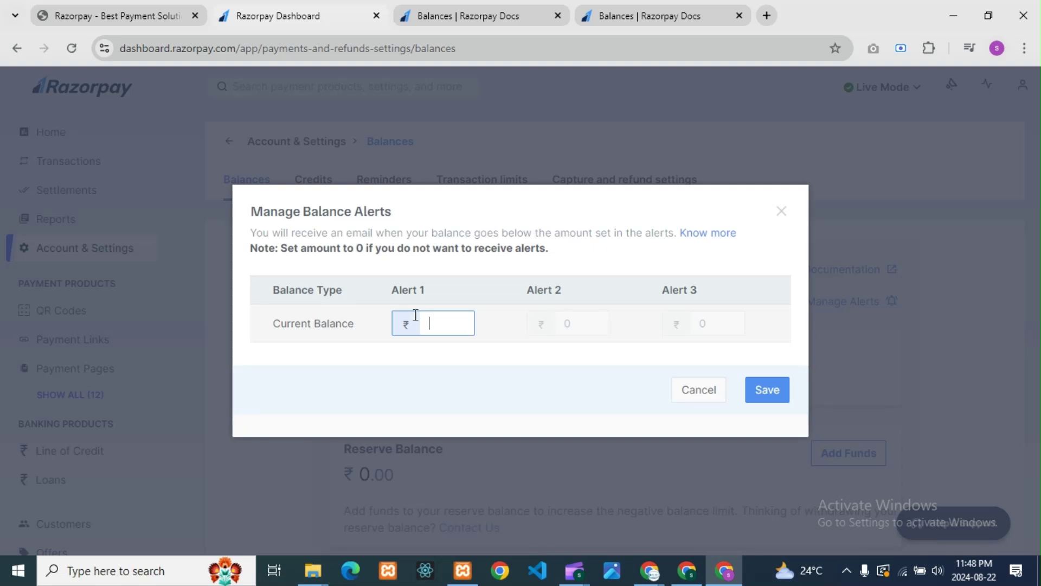
pyautogui.write('10')
pyautogui.click(469, 346)
pyautogui.click(449, 325)
pyautogui.press('BackSpace')
pyautogui.press('BackSpace')
pyautogui.click(705, 390)
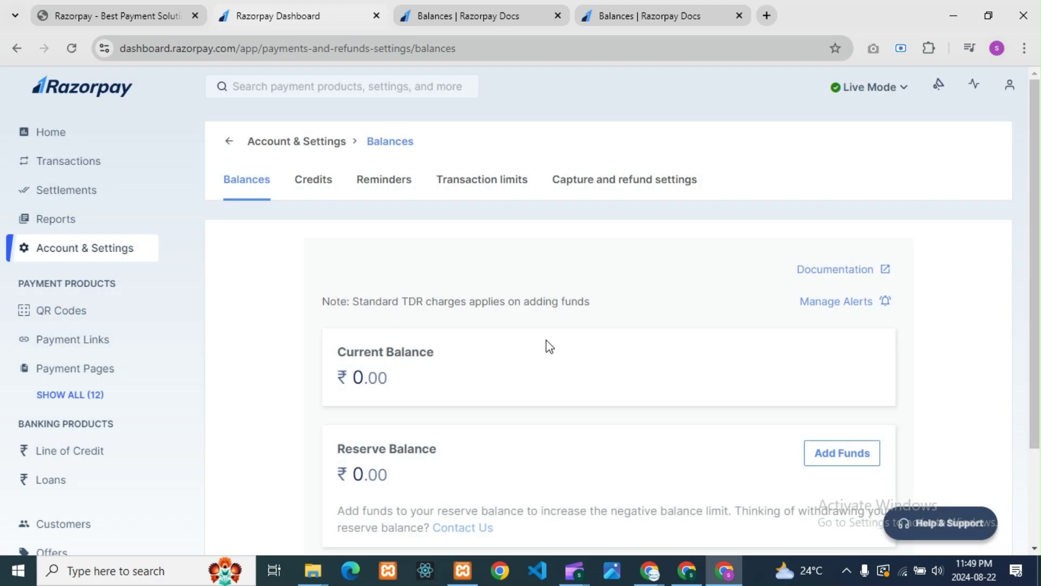
pyautogui.scroll(-2, 546, 346)
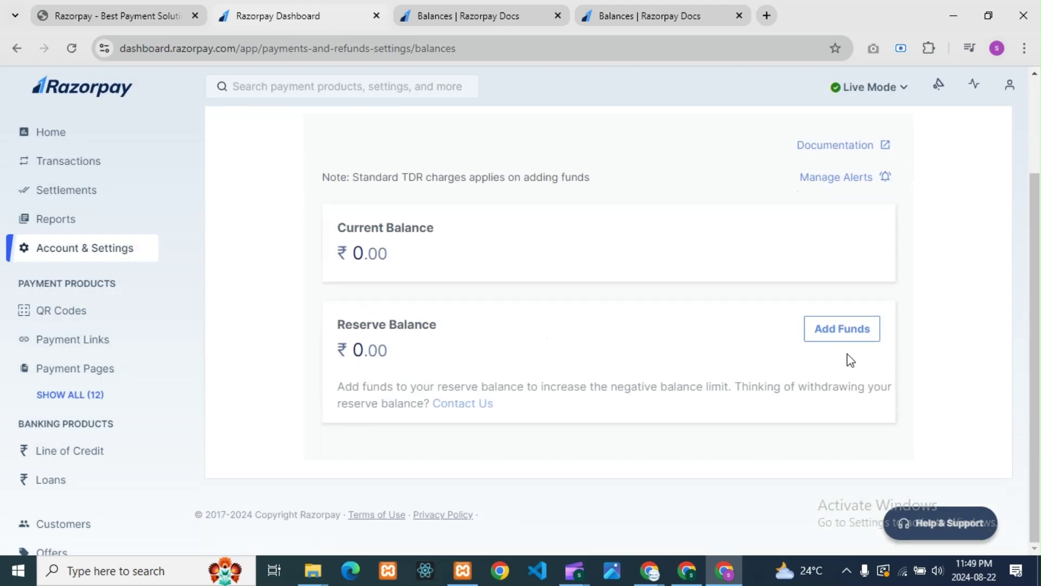
pyautogui.click(849, 336)
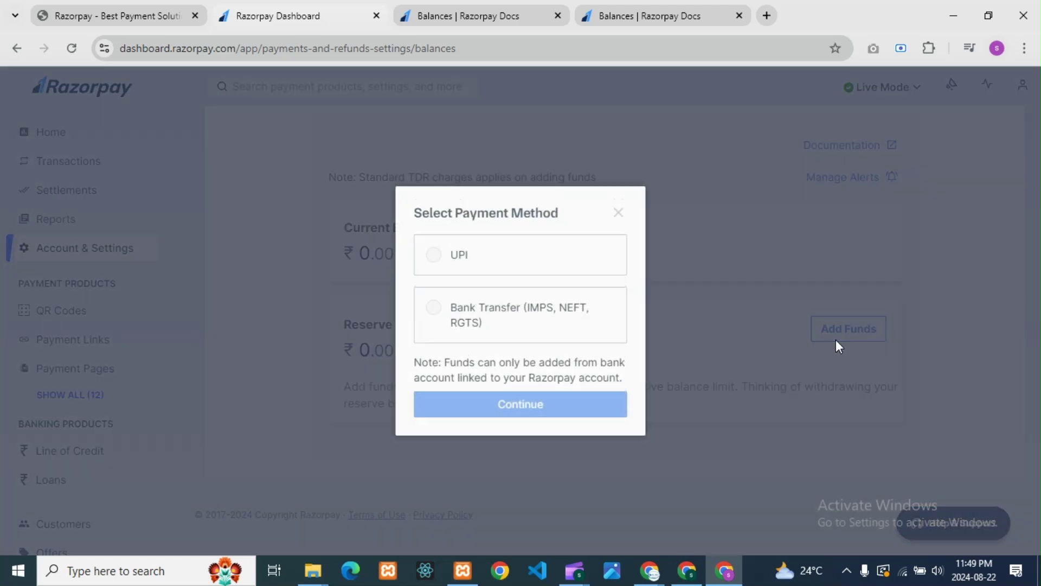
pyautogui.click(434, 256)
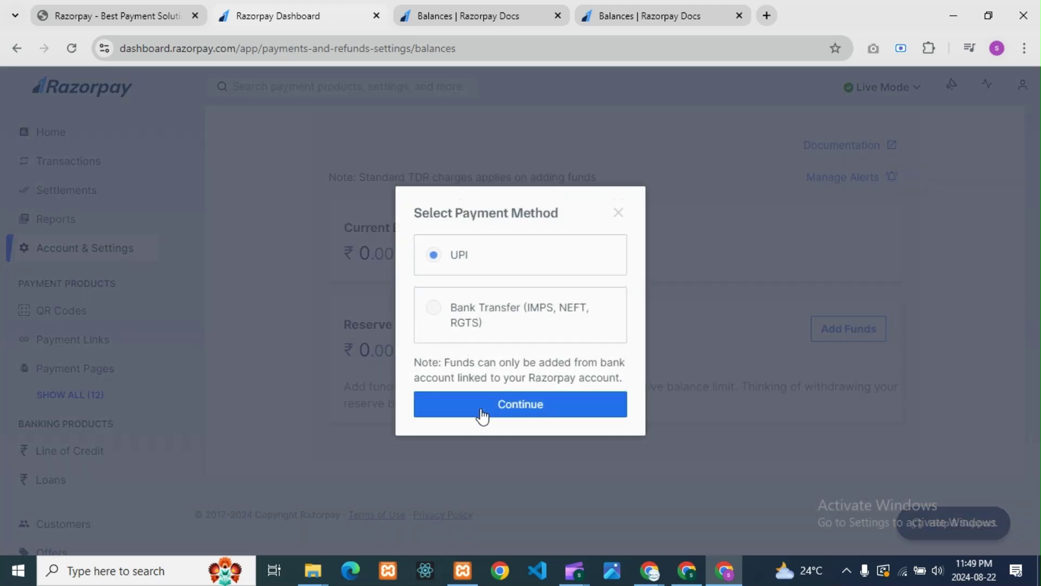
pyautogui.click(498, 413)
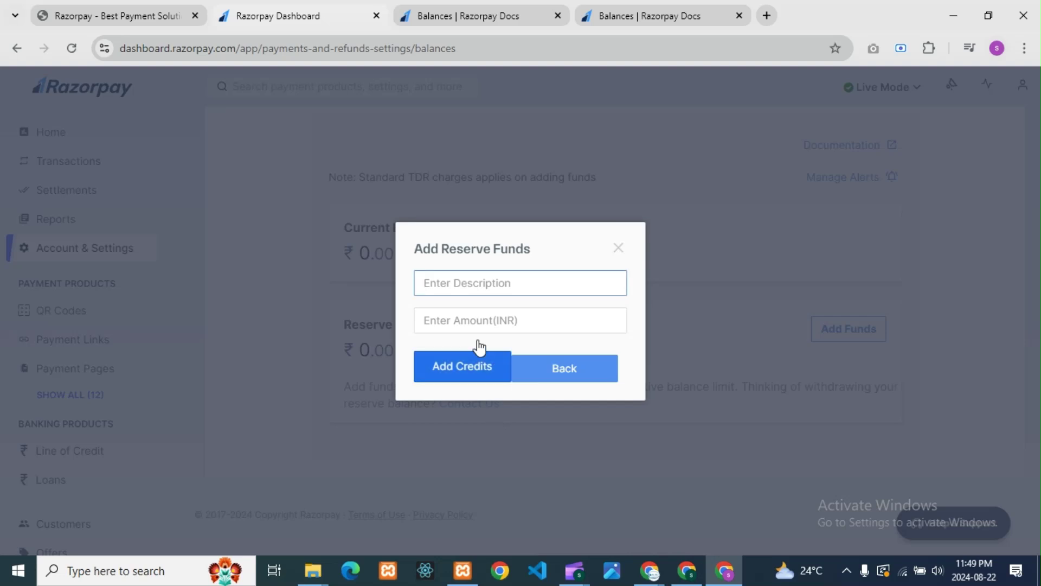
pyautogui.click(460, 285)
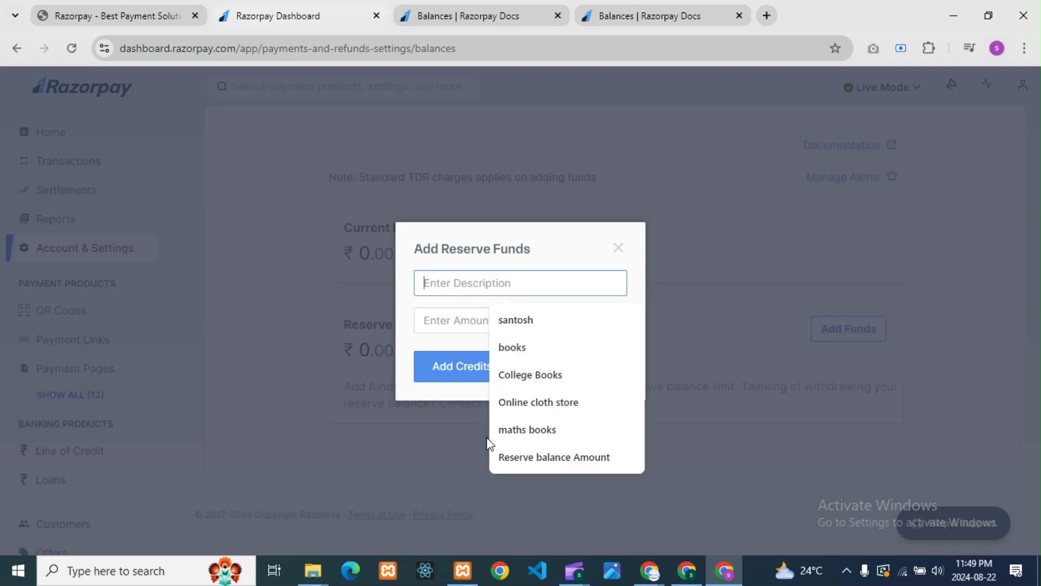
pyautogui.click(534, 458)
pyautogui.click(443, 313)
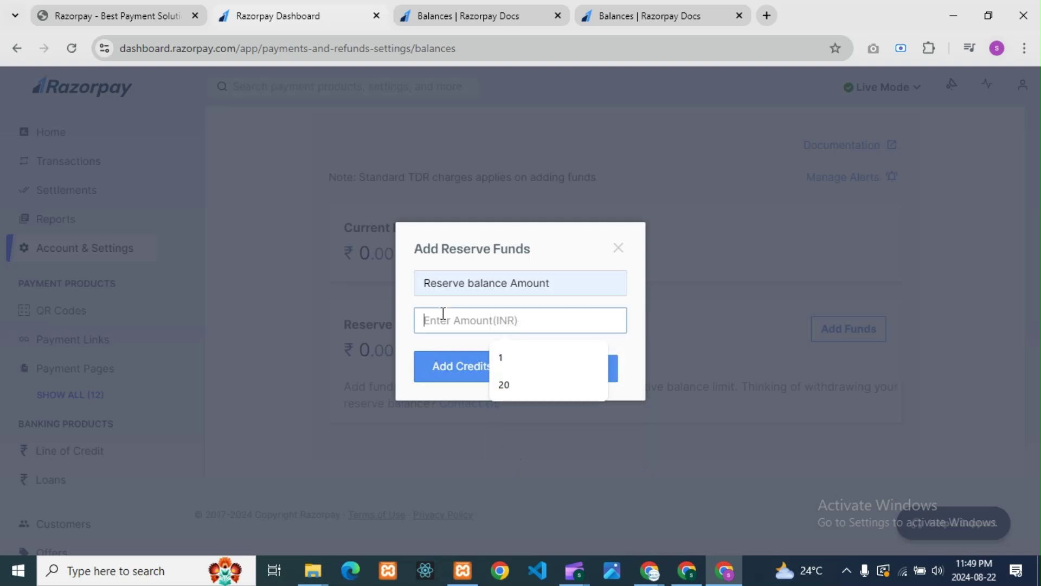
pyautogui.write('1')
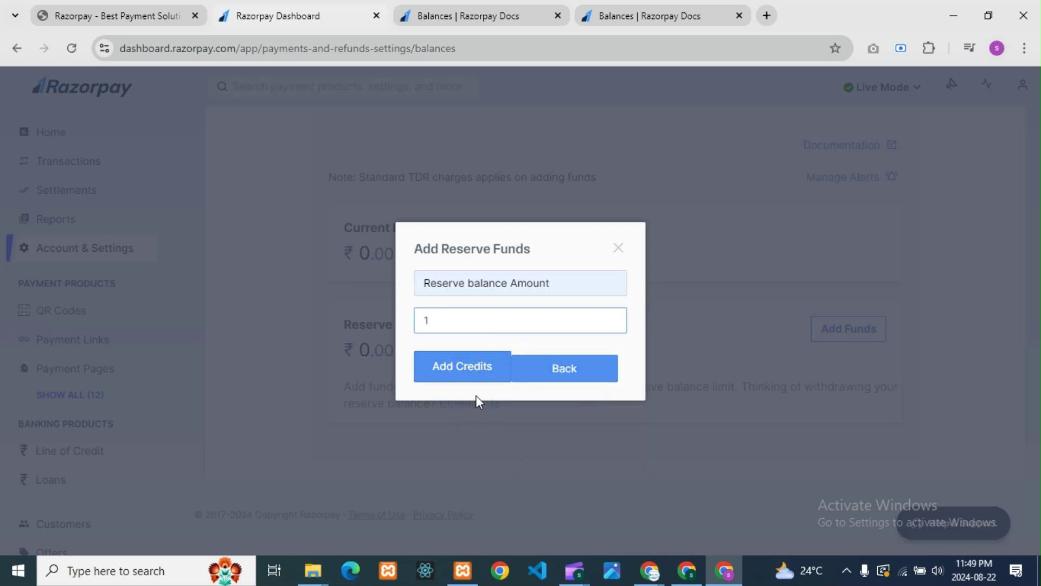
pyautogui.click(465, 377)
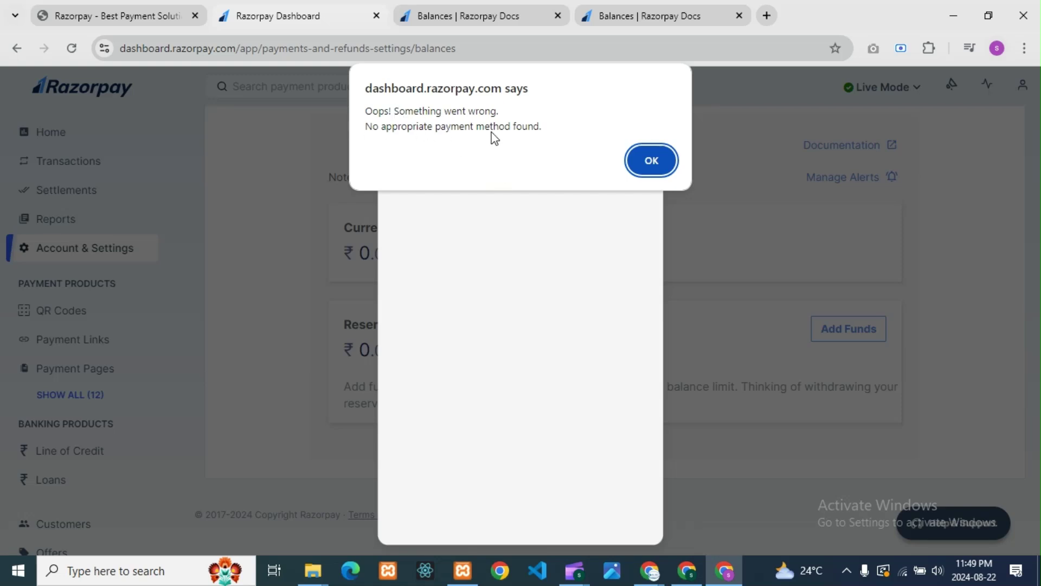
pyautogui.click(653, 161)
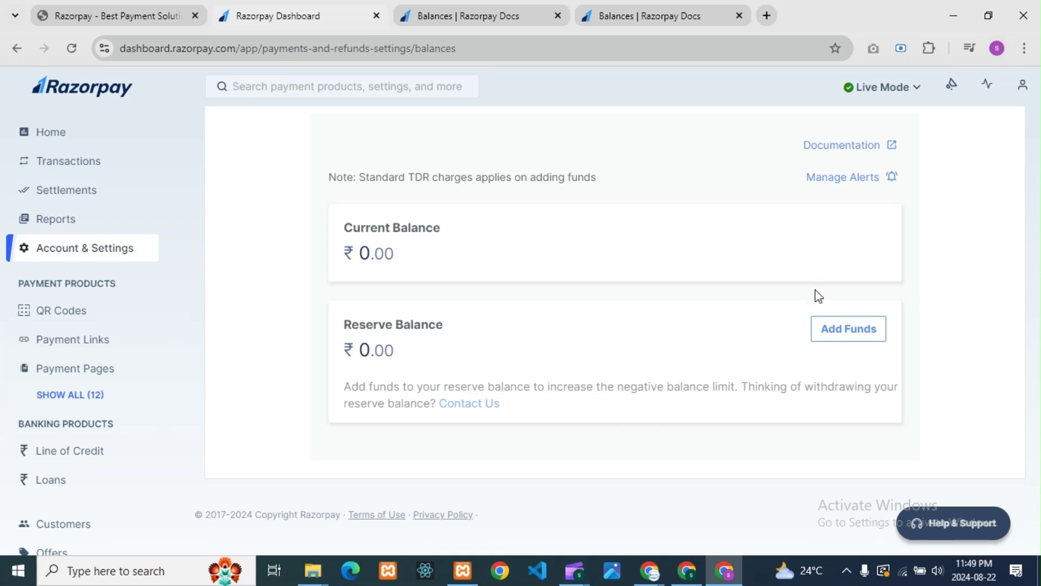
pyautogui.click(850, 331)
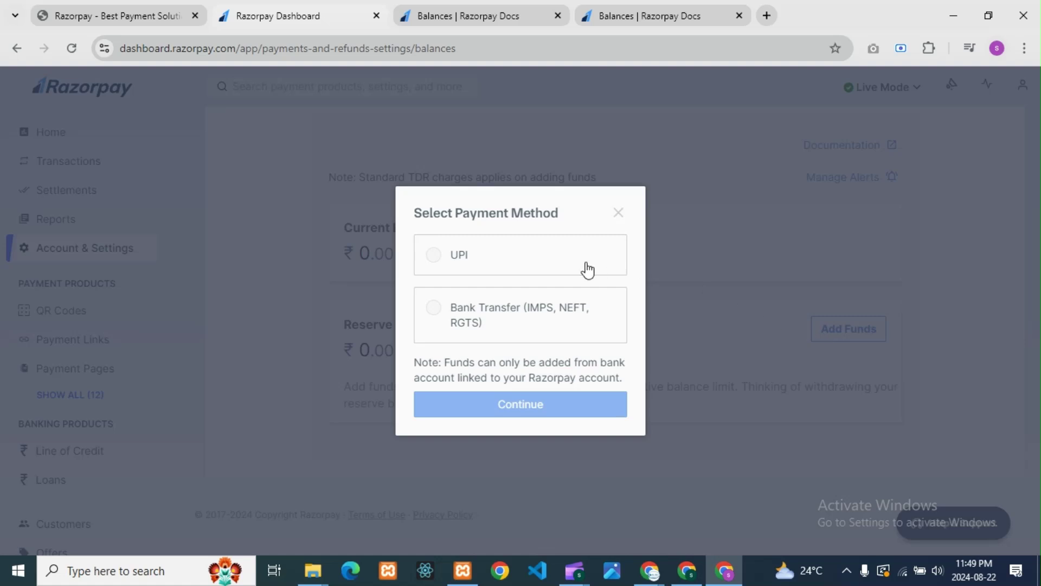
pyautogui.click(438, 313)
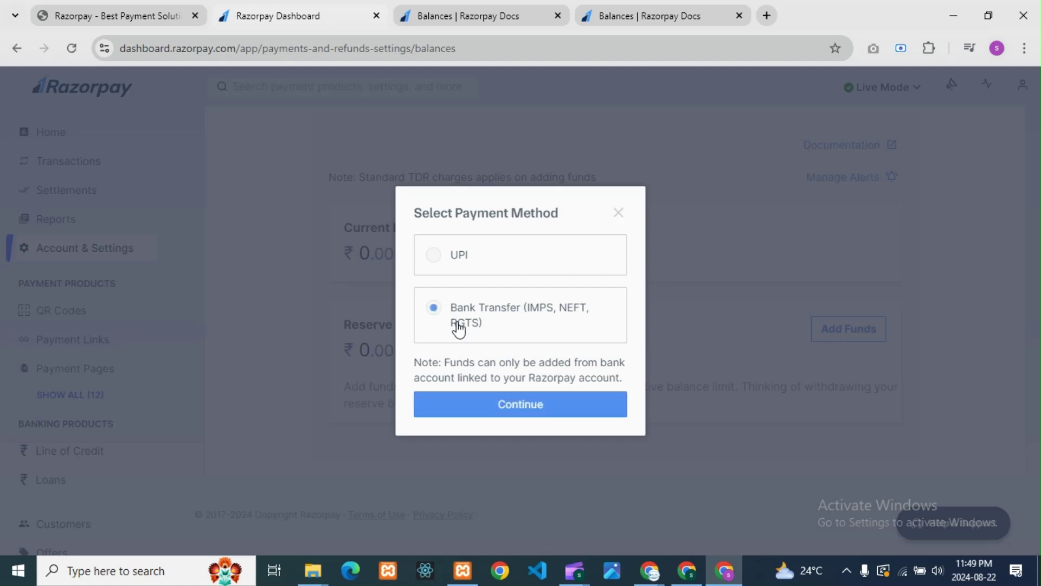
pyautogui.click(525, 404)
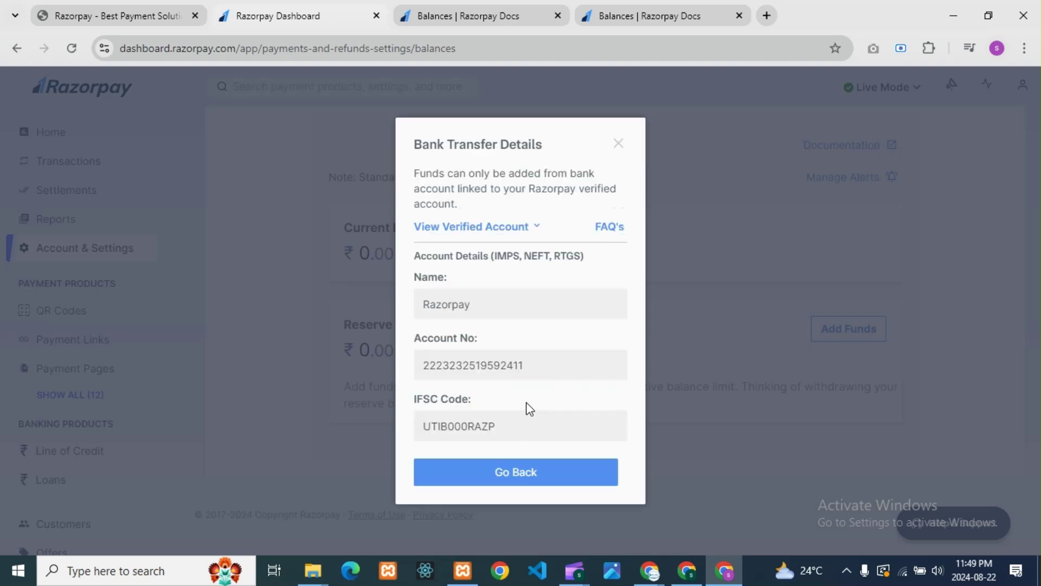
pyautogui.click(542, 229)
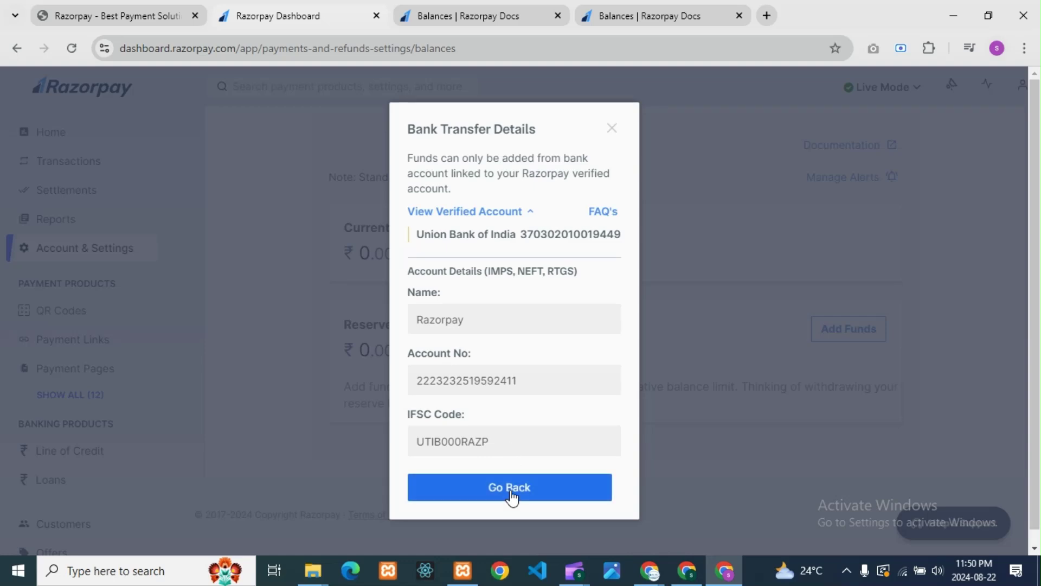
pyautogui.click(613, 131)
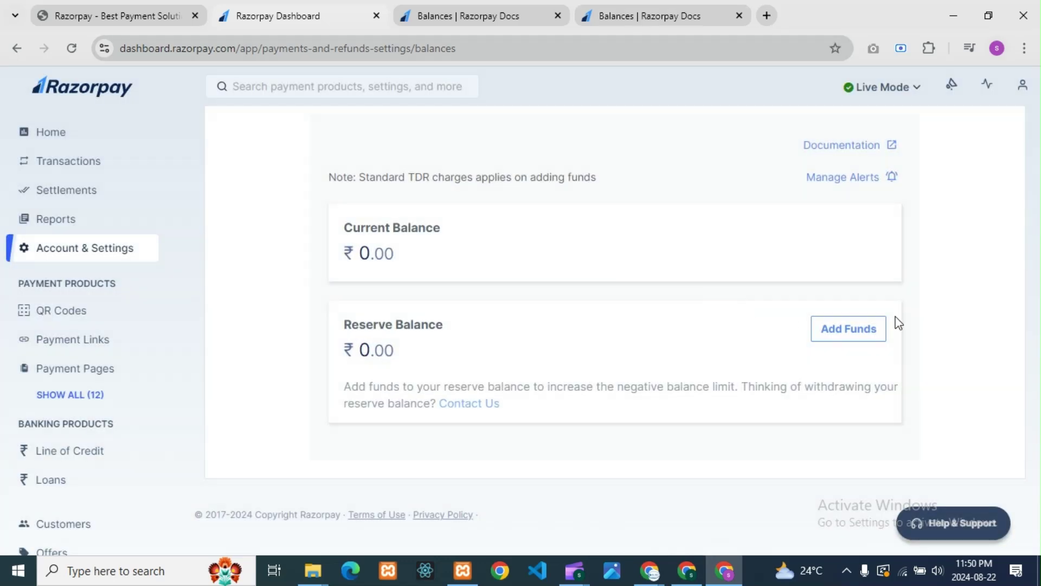
pyautogui.click(835, 338)
pyautogui.click(437, 253)
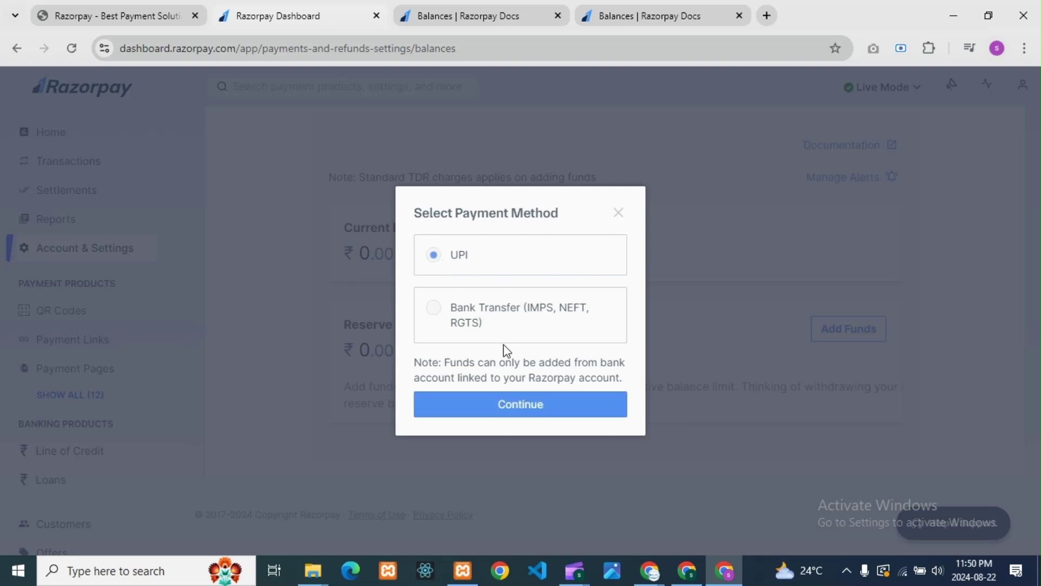
pyautogui.click(526, 413)
pyautogui.click(518, 288)
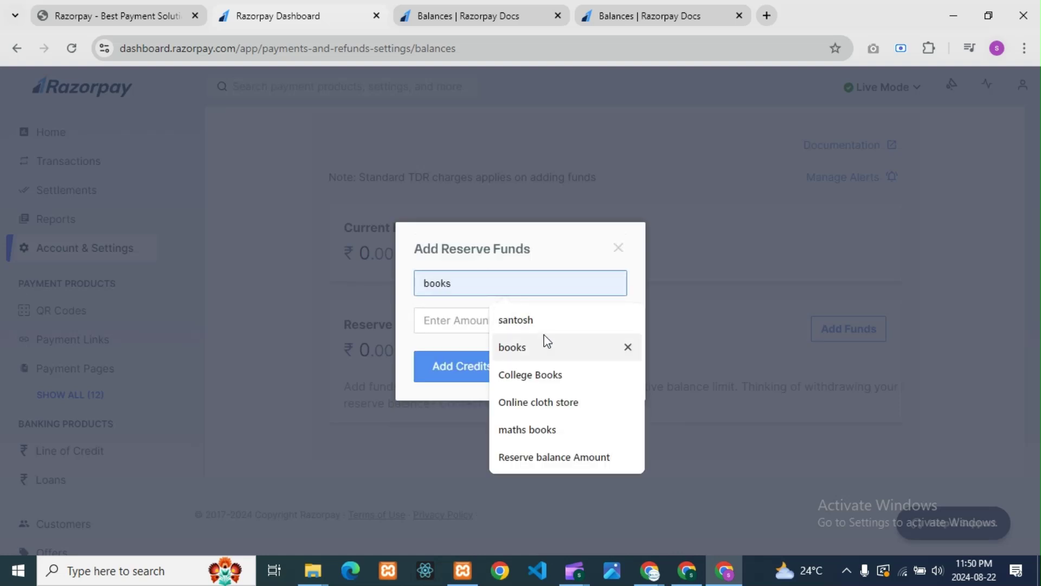
pyautogui.click(543, 461)
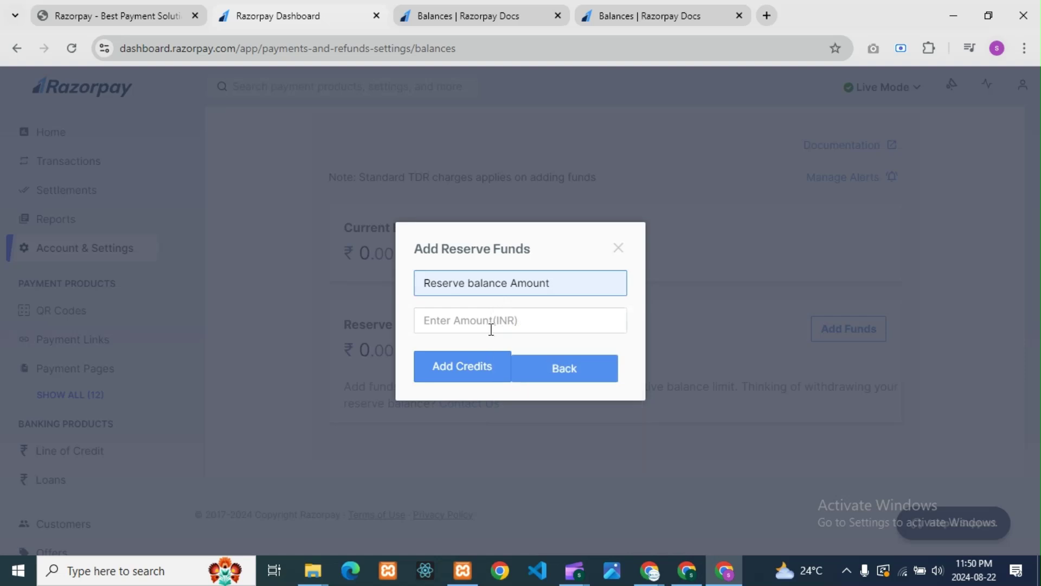
pyautogui.click(490, 325)
pyautogui.click(504, 358)
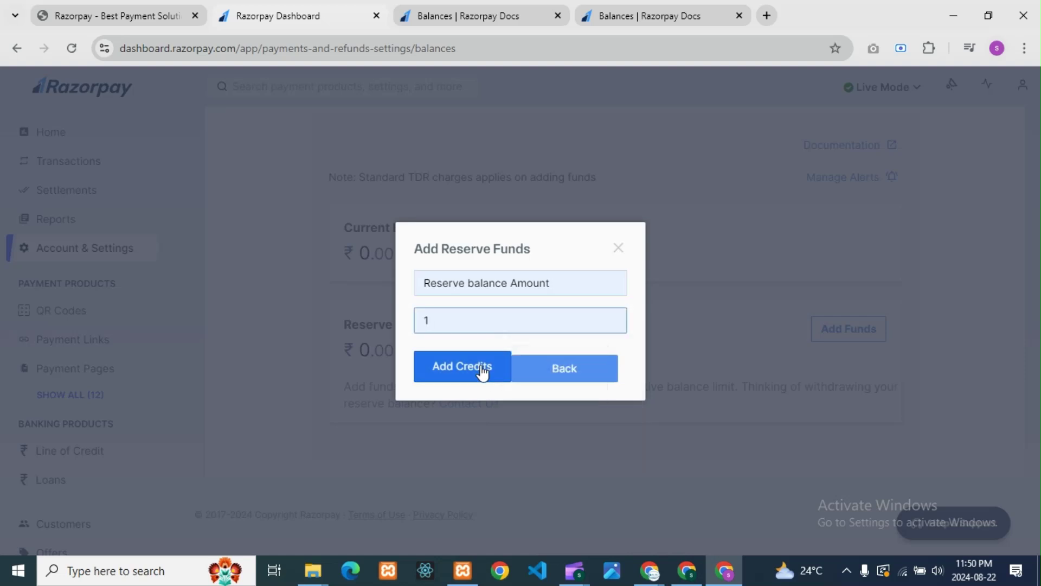
pyautogui.click(481, 367)
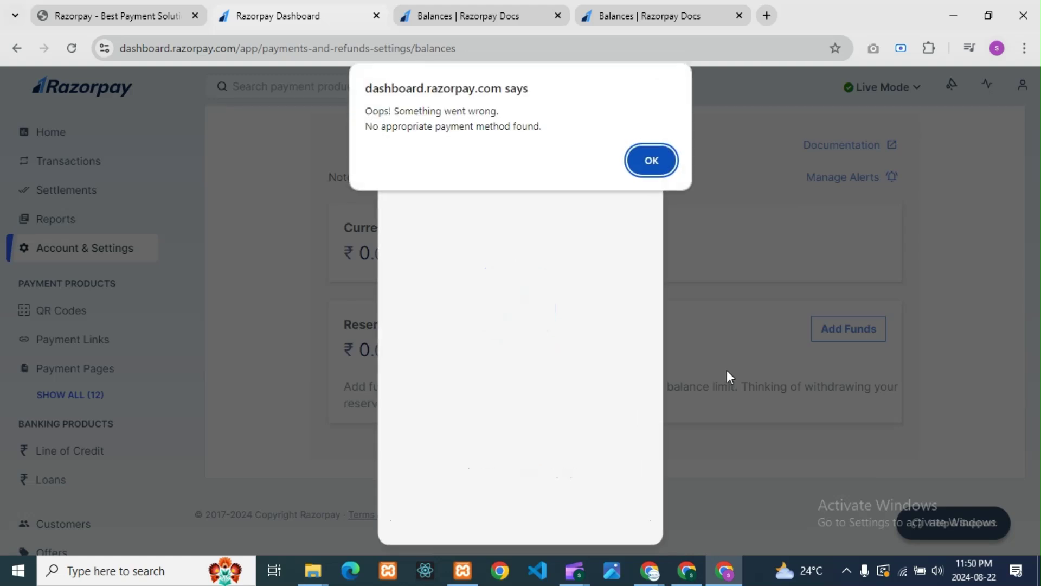
pyautogui.click(651, 161)
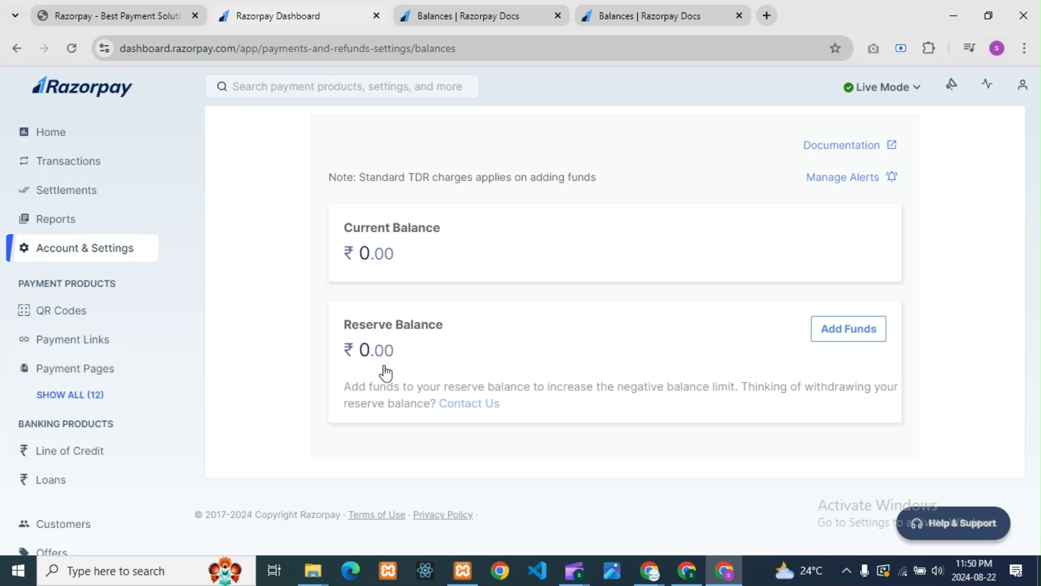
# Find the 'Add Funds to Reserve Balance Using UPI' steps and checkout example in the Balances guide.
pyautogui.click(493, 24)
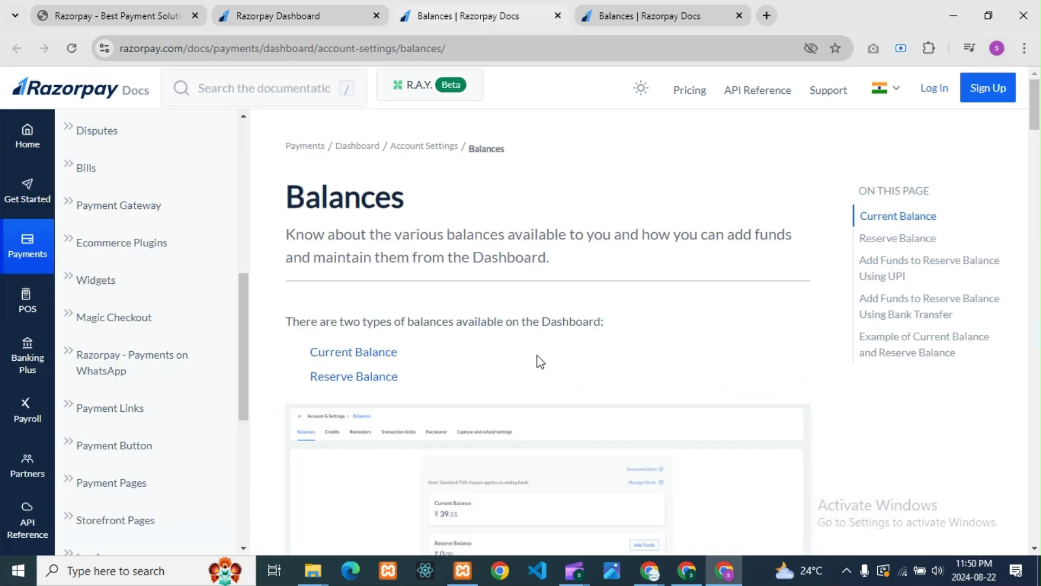
pyautogui.scroll(-8, 584, 358)
pyautogui.scroll(3, 571, 340)
pyautogui.scroll(7, 572, 339)
pyautogui.scroll(-15, 574, 341)
pyautogui.scroll(-12, 575, 342)
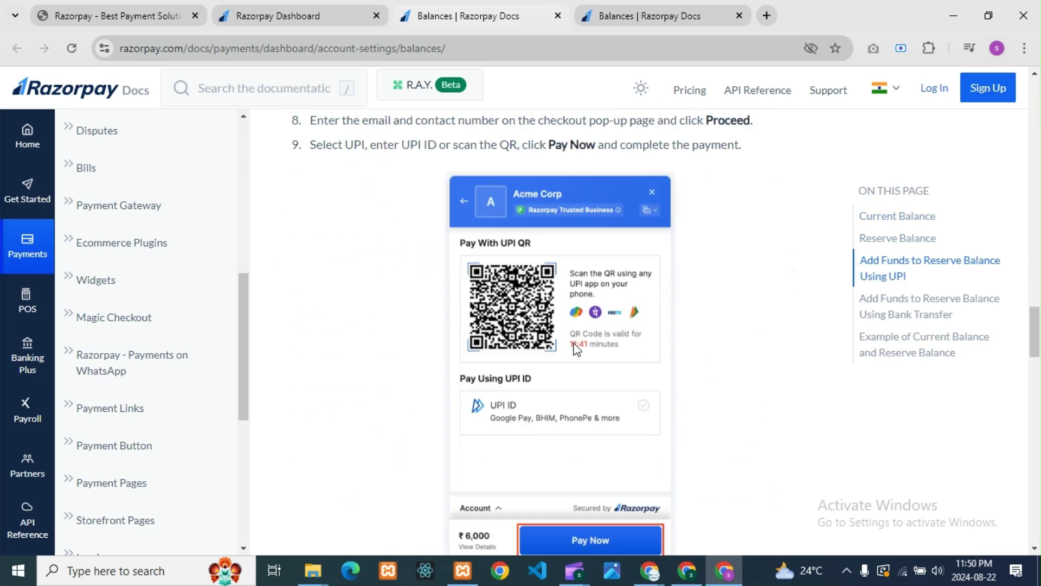
pyautogui.scroll(6, 574, 349)
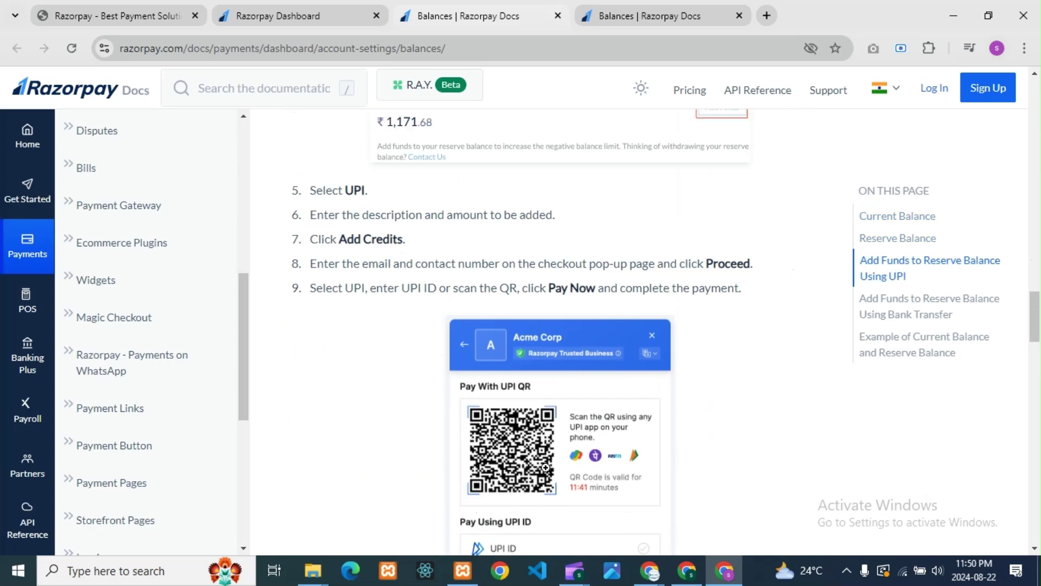
pyautogui.scroll(-5, 510, 485)
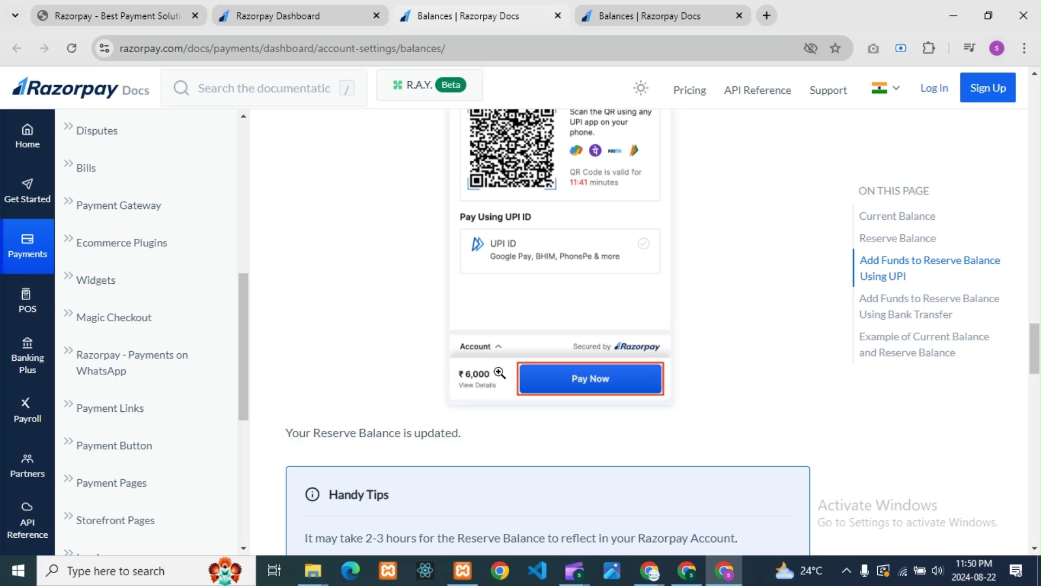
pyautogui.scroll(1, 495, 282)
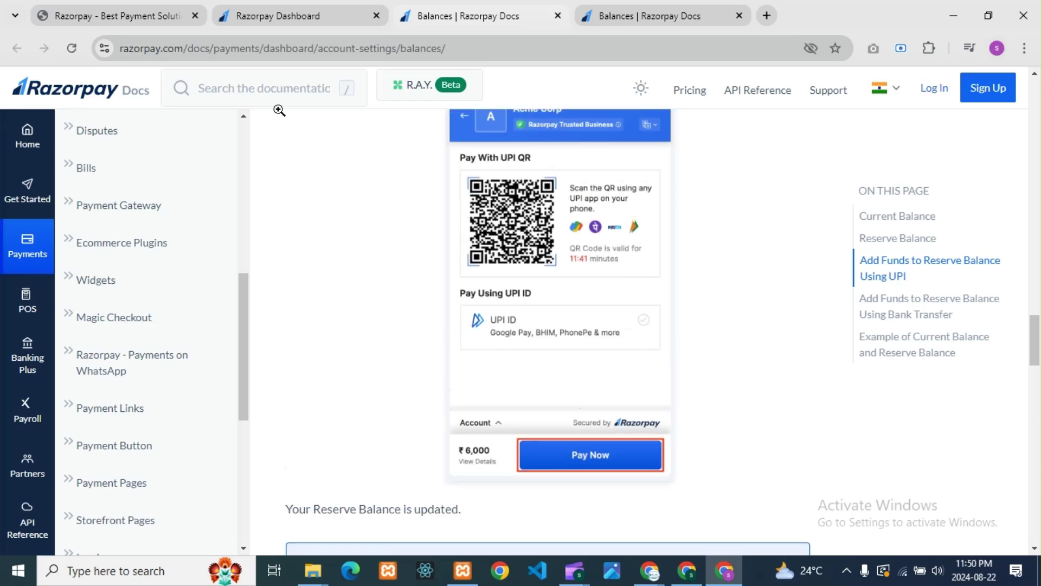
# Return to the dashboard's Balances page showing ₹0.00 current and reserve balances.
pyautogui.click(315, 20)
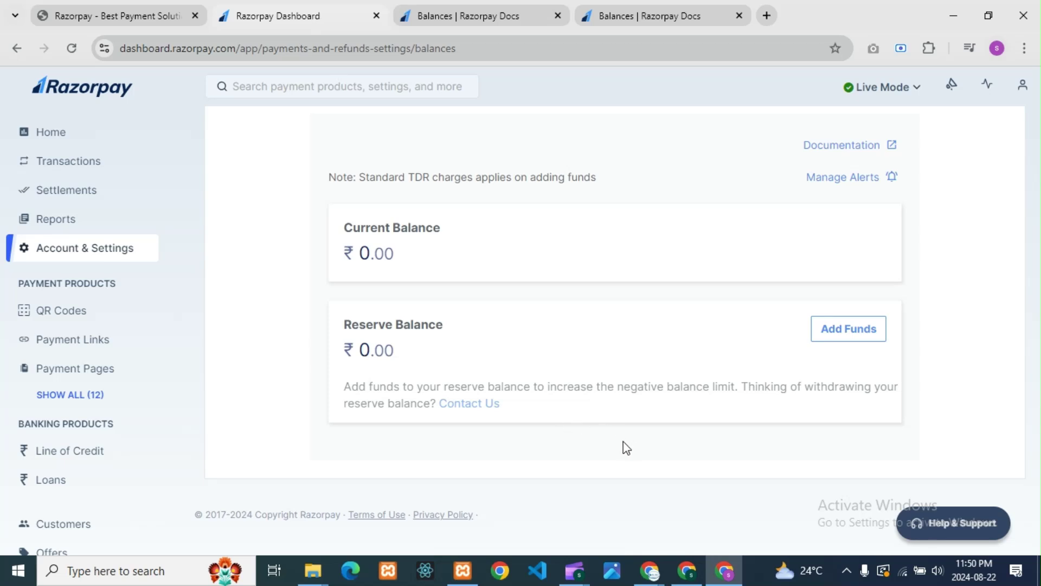